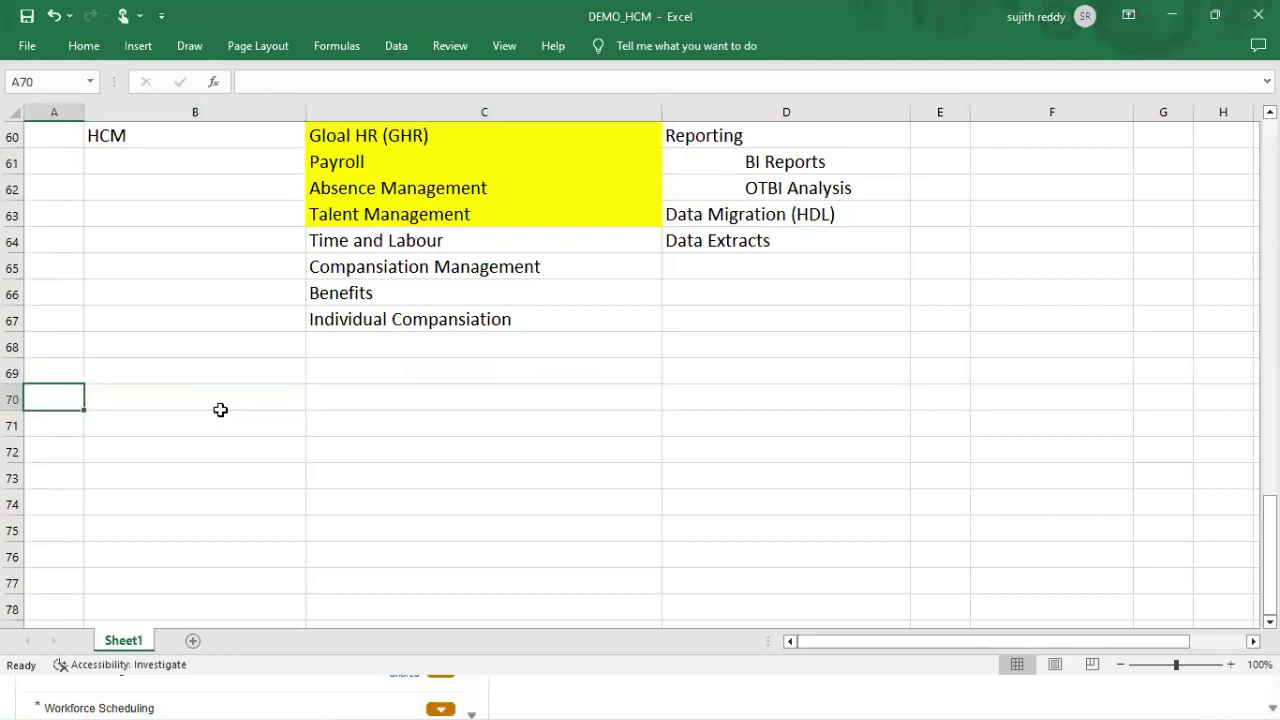
# Enter XEROX Corporation in cell B70 and HCM in cell C70
pyautogui.click(220, 410)
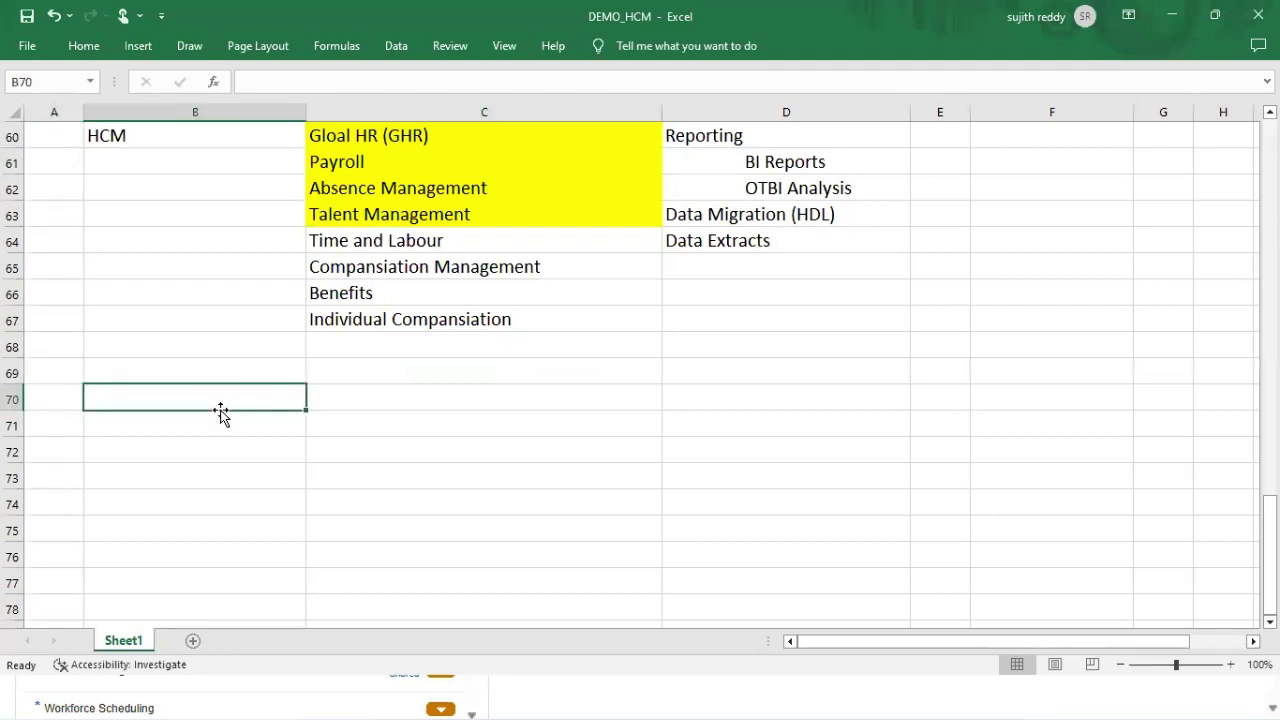
pyautogui.write('XE')
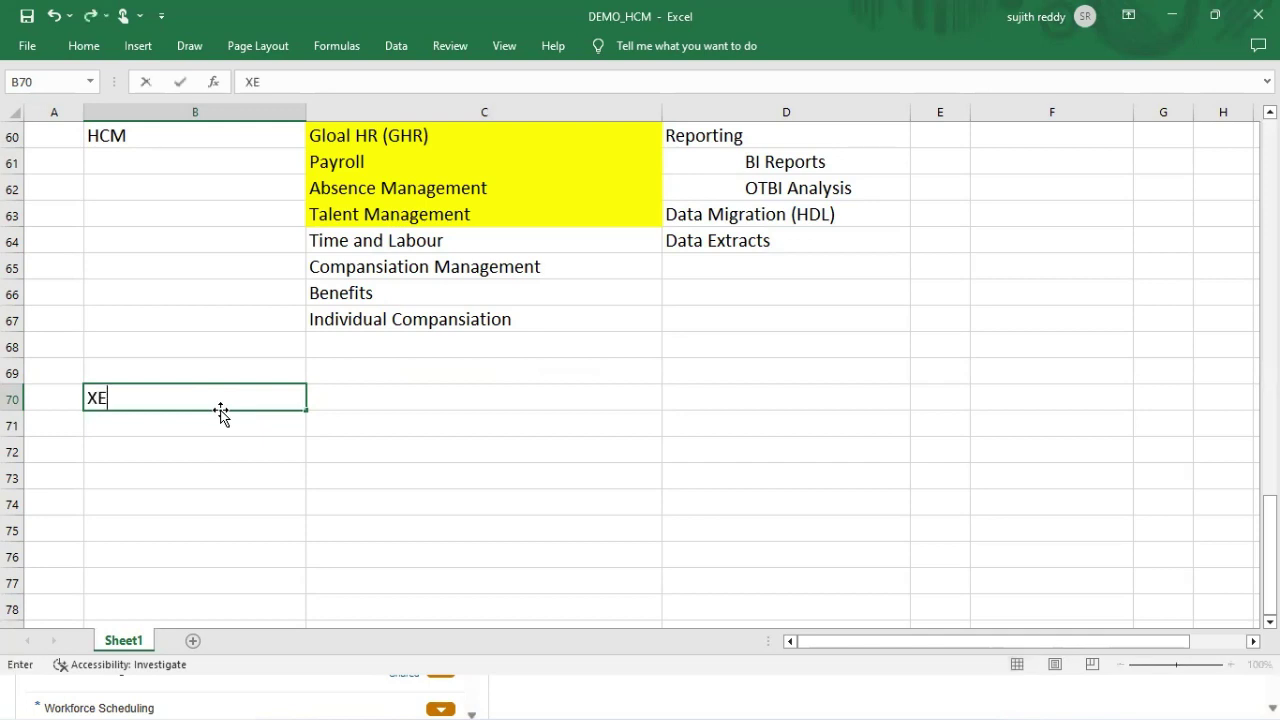
pyautogui.write('ROX Corporation')
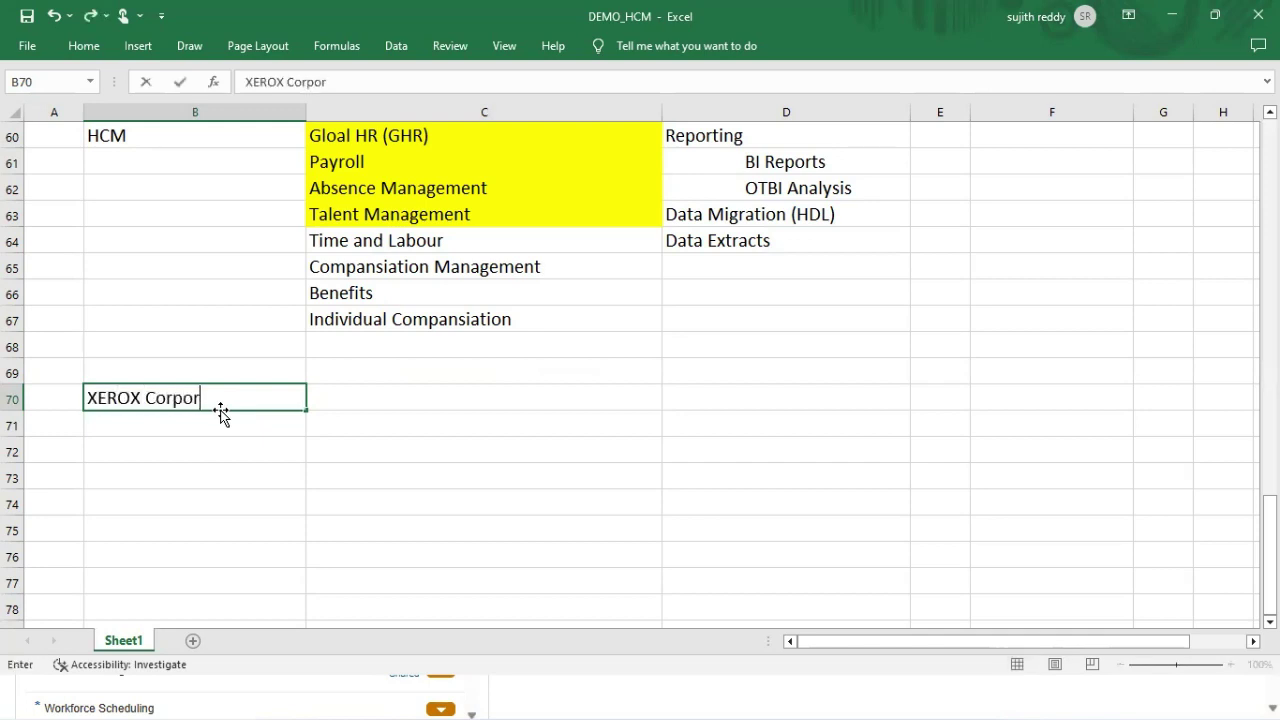
pyautogui.press('Tab')
pyautogui.write('HCm')
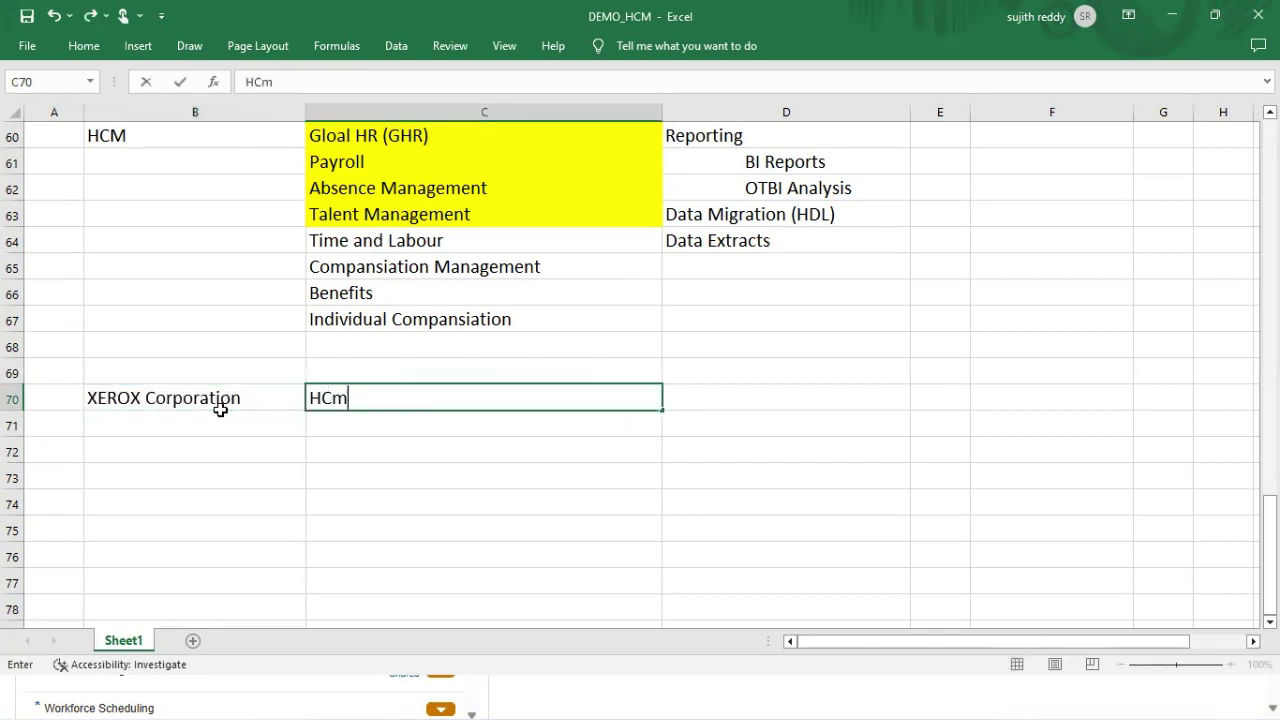
pyautogui.press('BackSpace')
pyautogui.write('M')
pyautogui.press('Return')
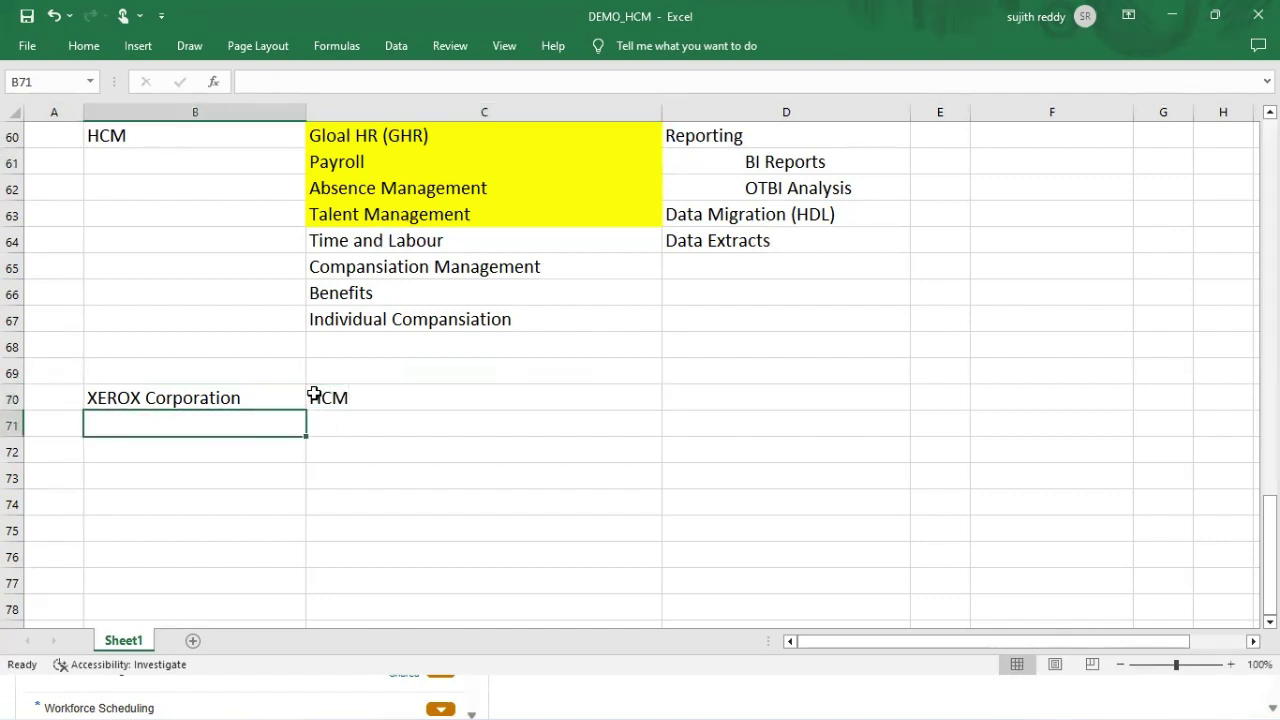
# Enter 50000 Employees in B71 under XEROX Corporation and 5000 Employees in C71 under HCM
pyautogui.write('50000')
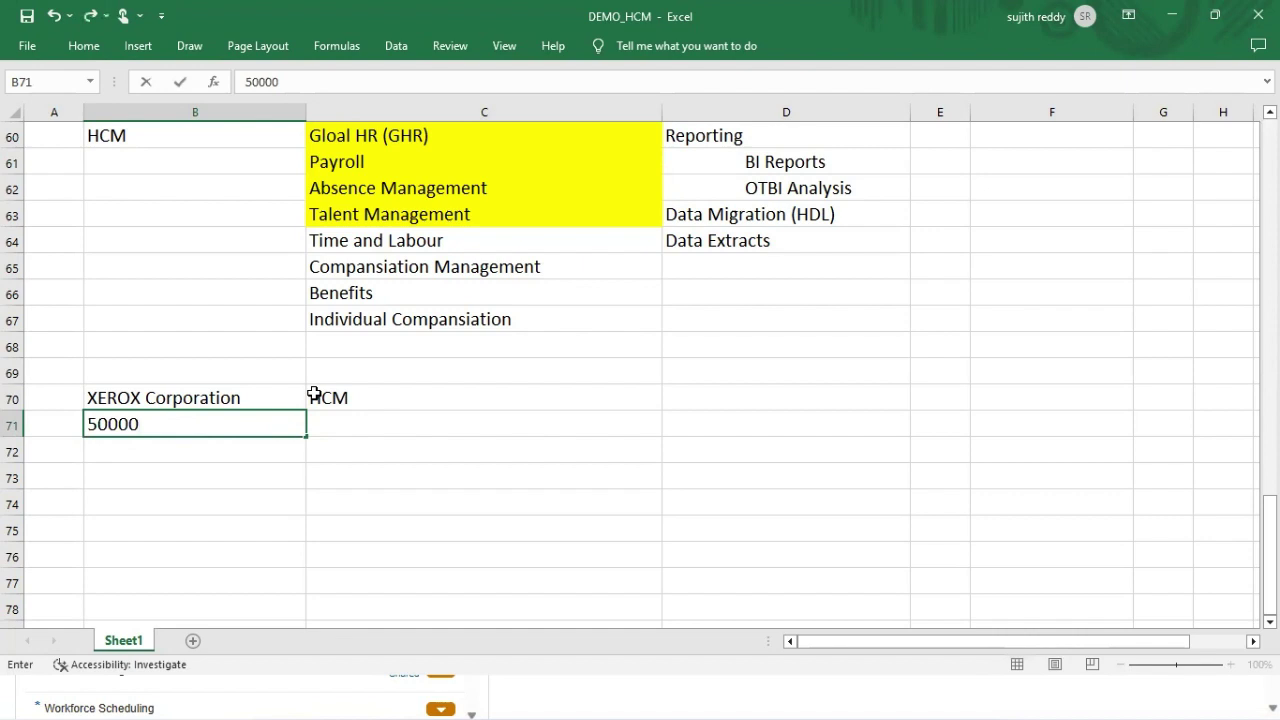
pyautogui.write(' Employees')
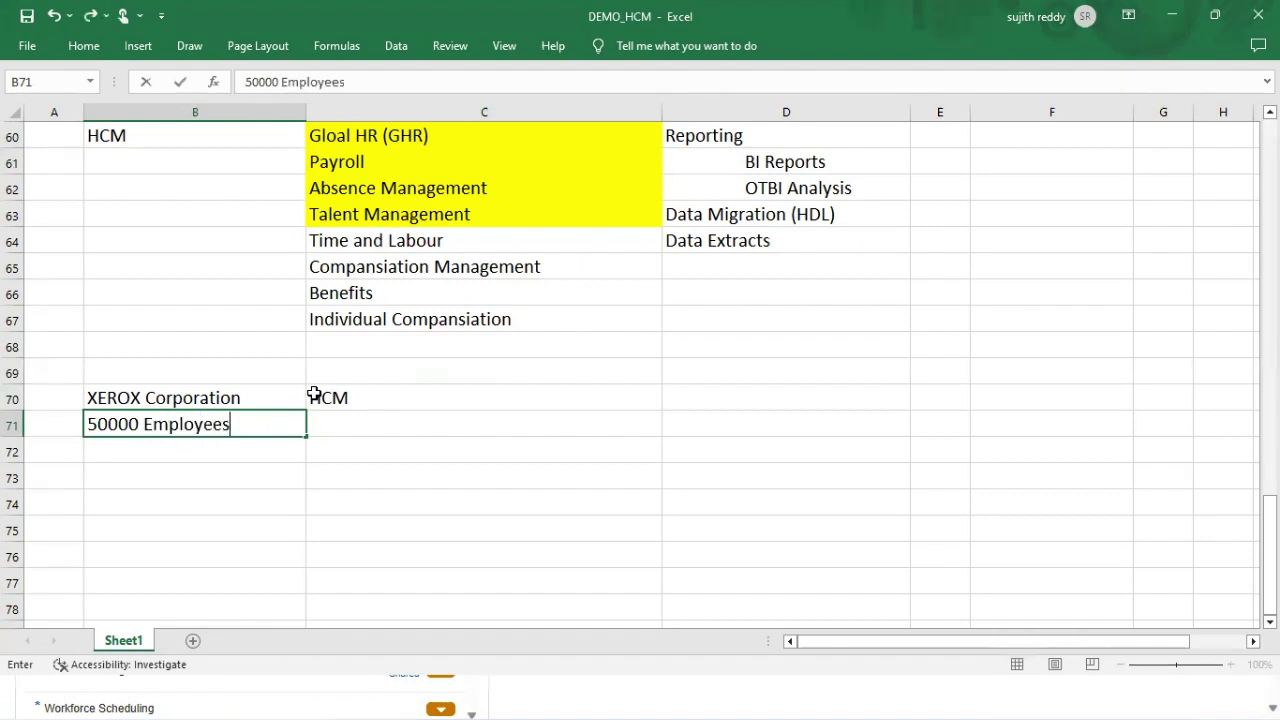
pyautogui.press('Tab')
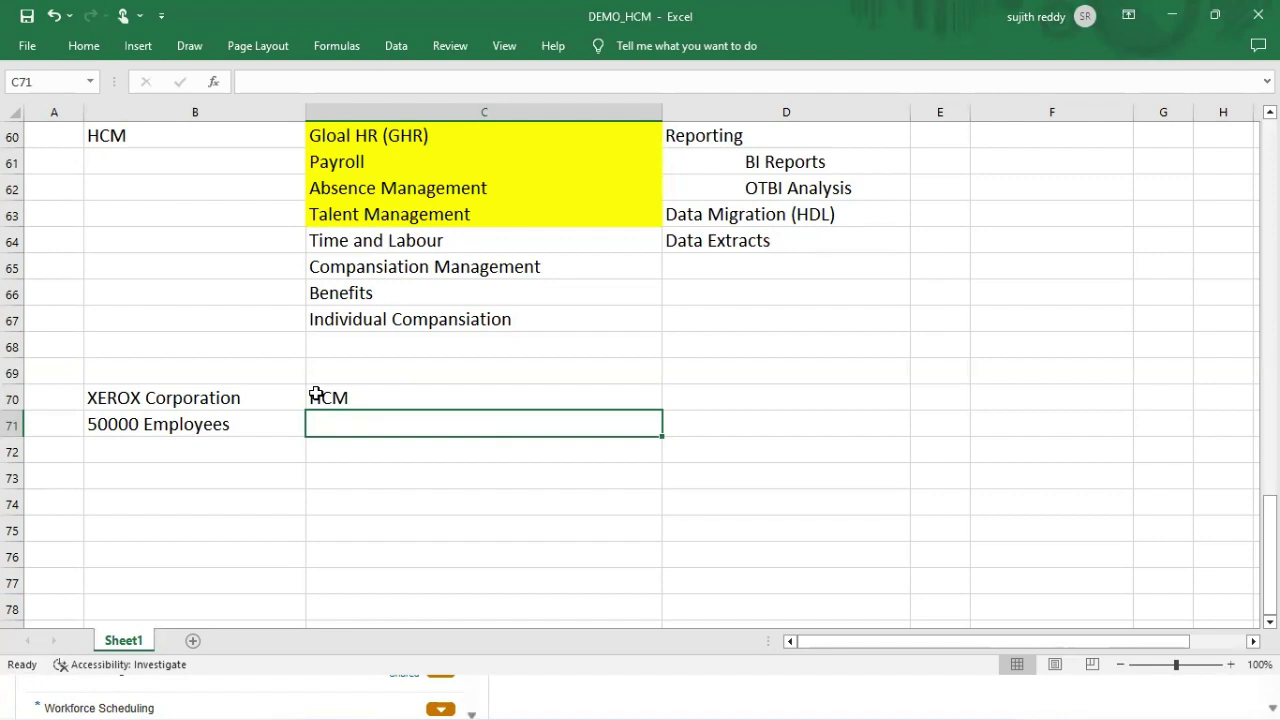
pyautogui.write('50')
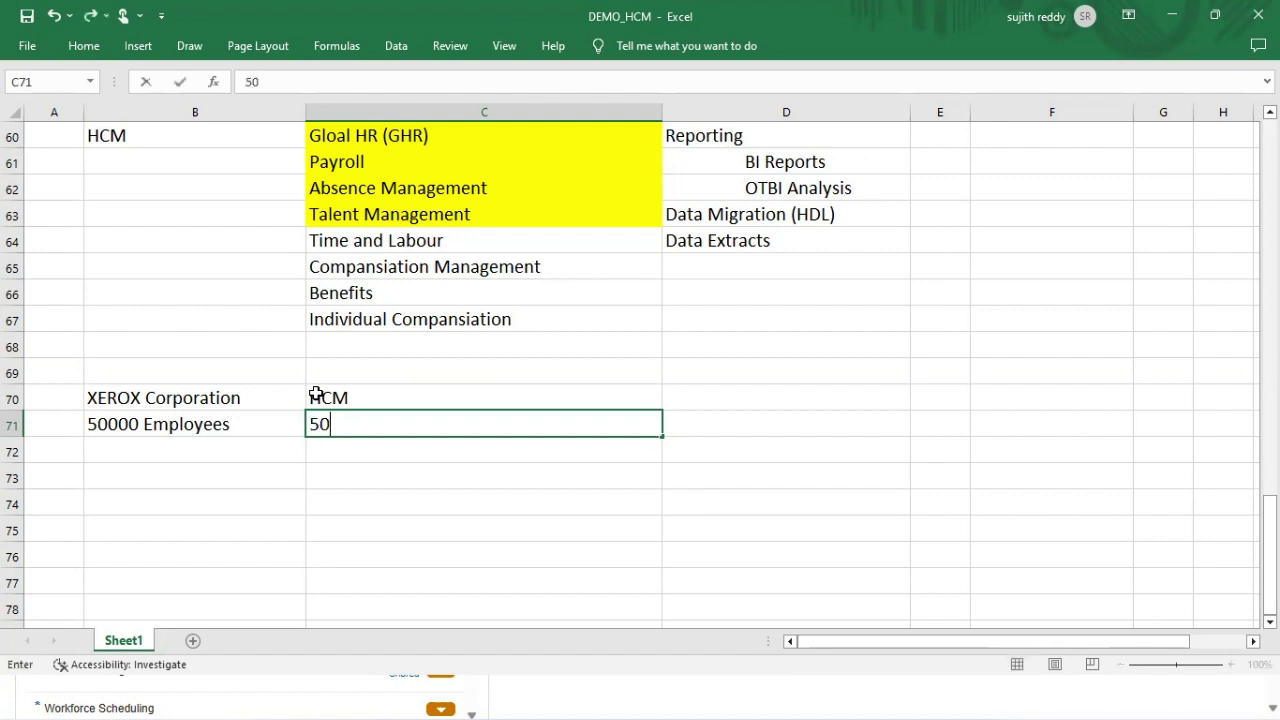
pyautogui.write('00 Employees')
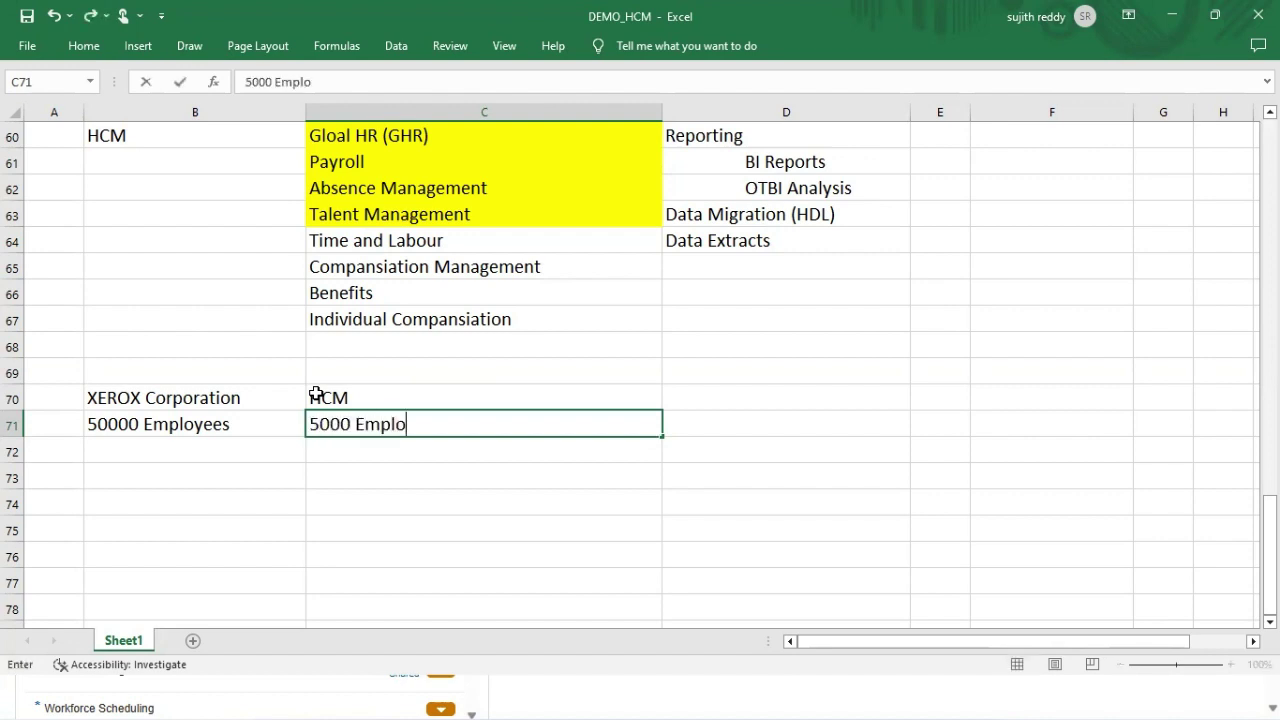
pyautogui.press('Return')
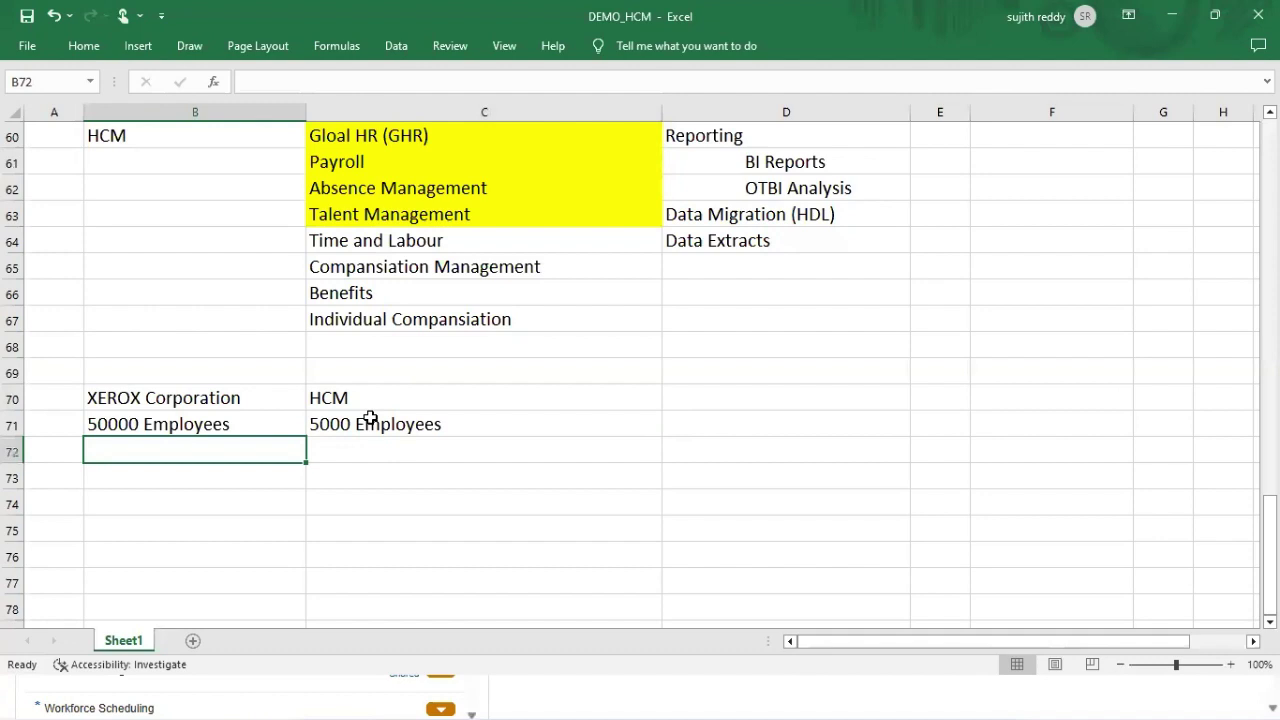
# Add 45000 Employee in cell C72, below the HCM employee count
pyautogui.click(375, 423)
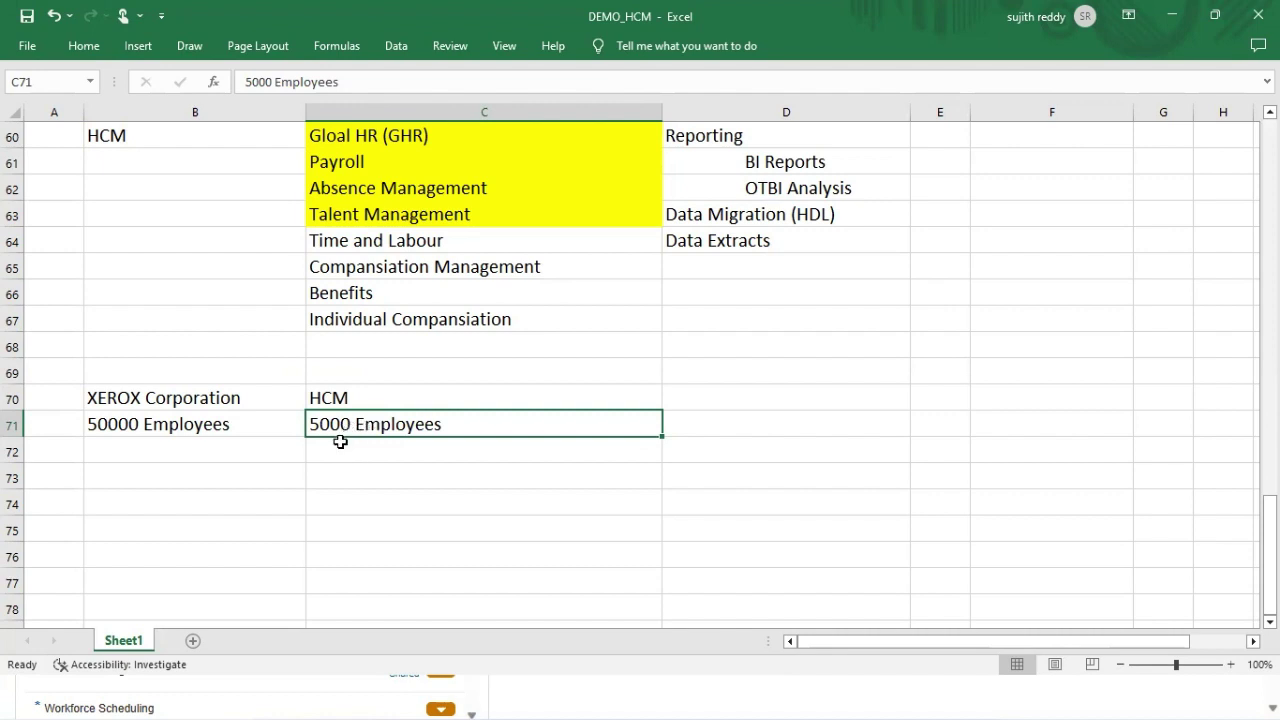
pyautogui.click(339, 445)
pyautogui.write('4500')
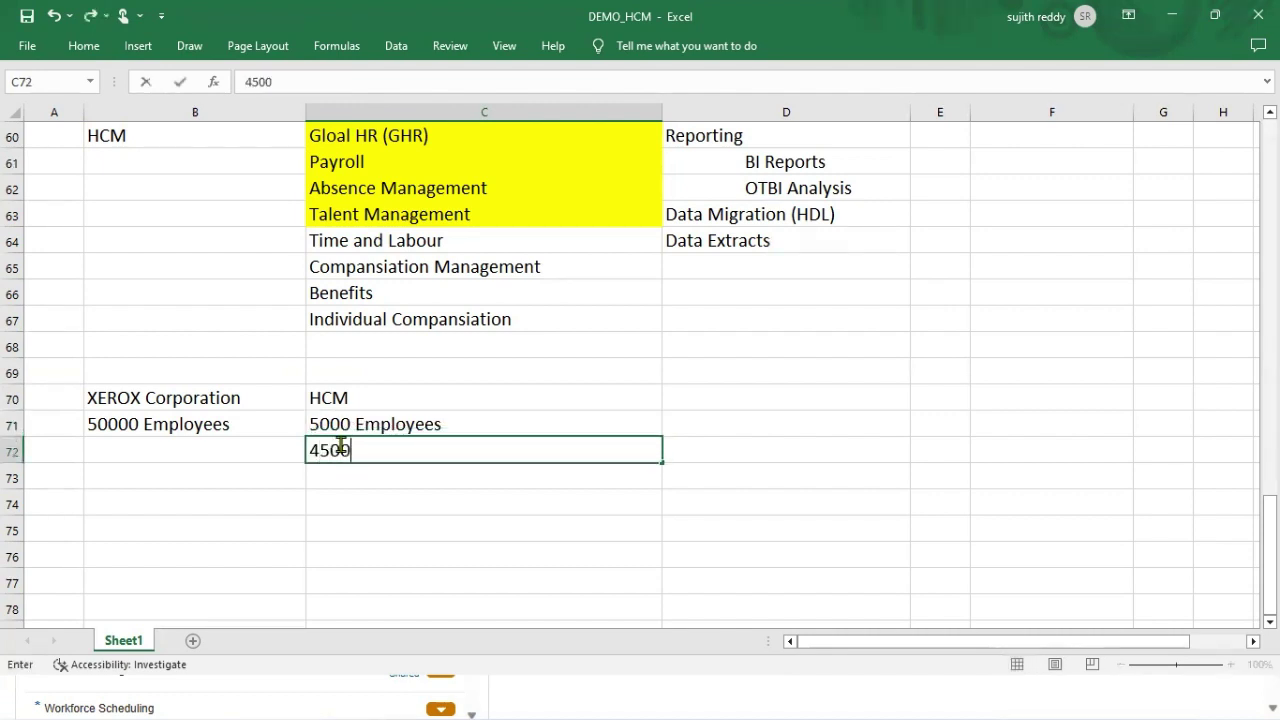
pyautogui.write('0 Employee')
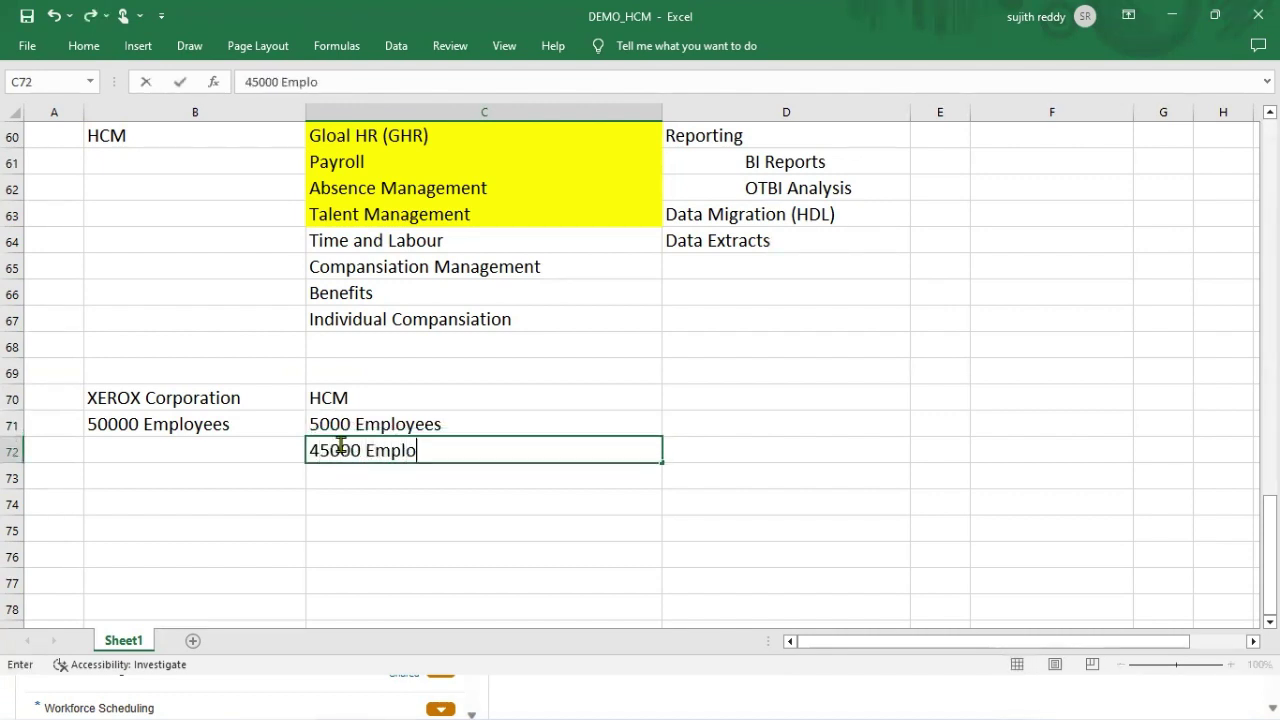
pyautogui.press('Tab')
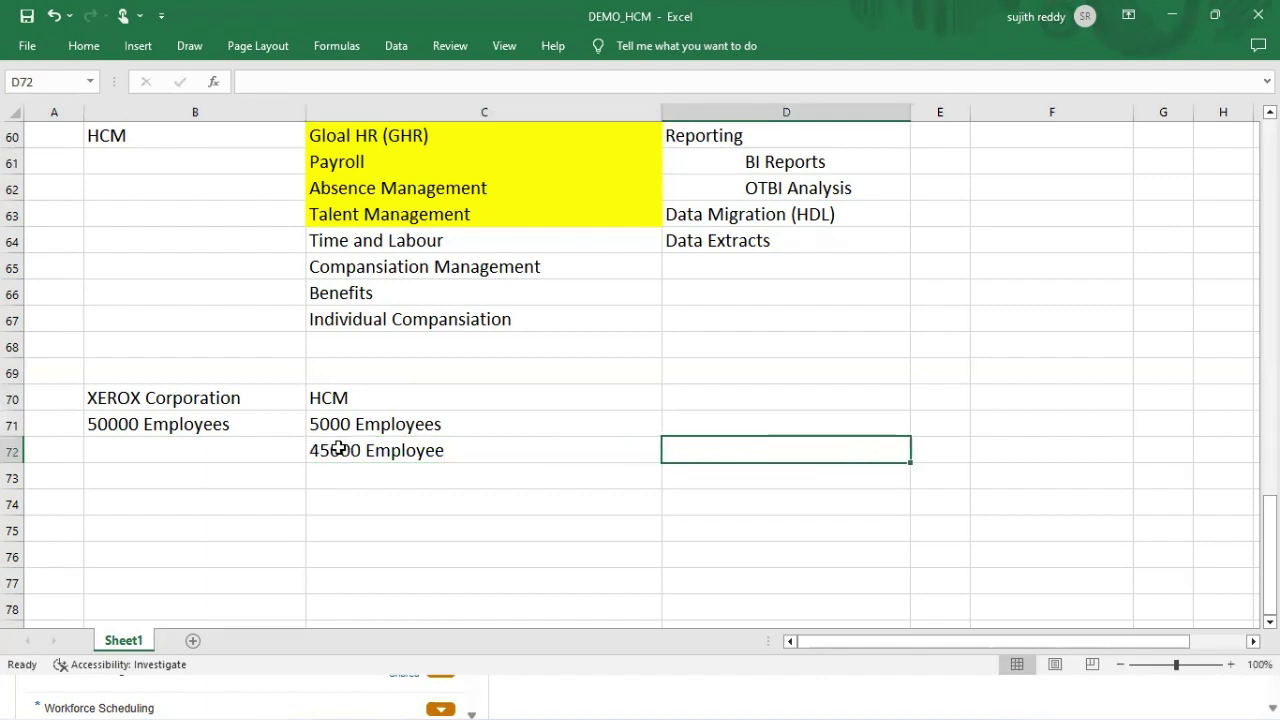
# Compare the total employee count under XEROX Corporation with the two employee groups under HCM
pyautogui.click(337, 447)
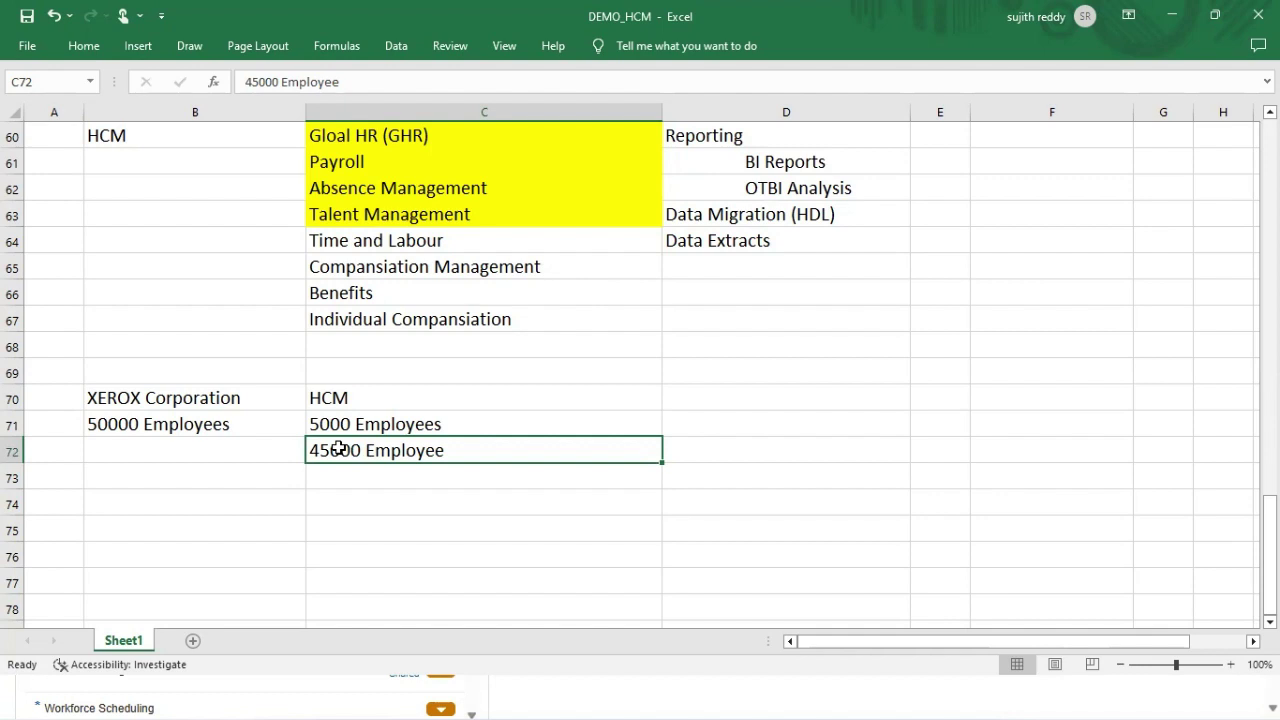
pyautogui.click(352, 424)
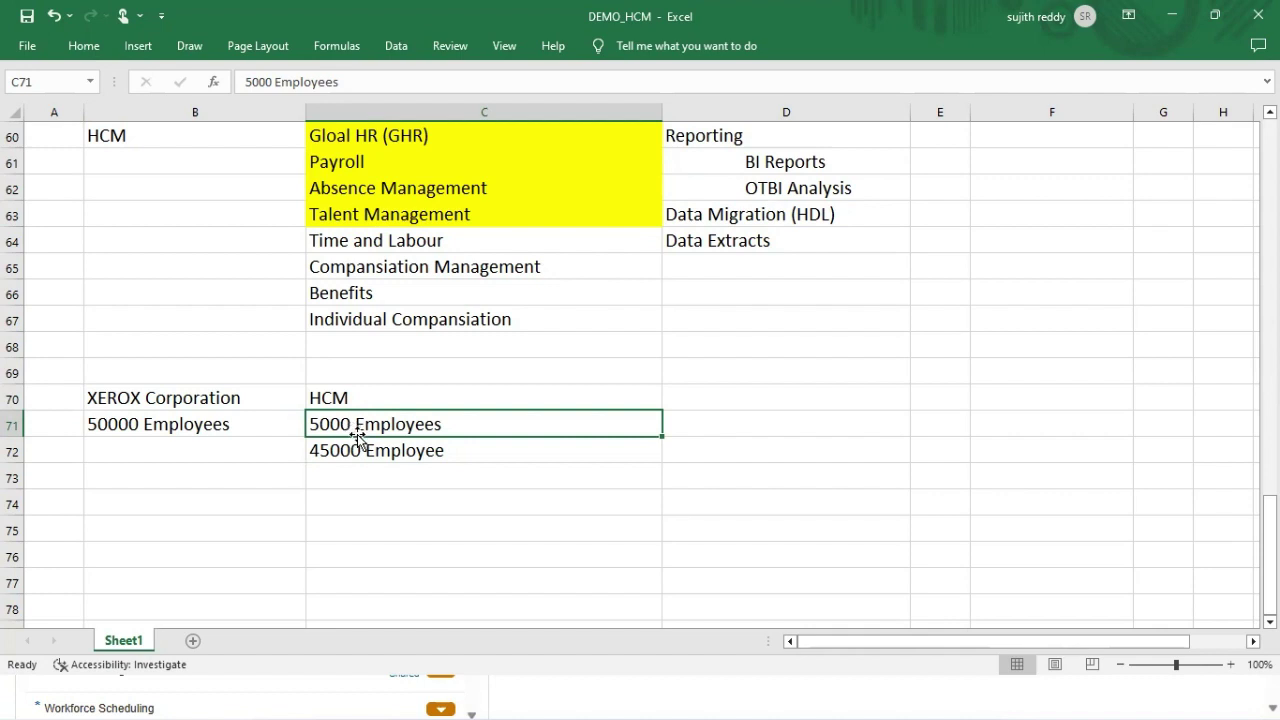
pyautogui.click(279, 427)
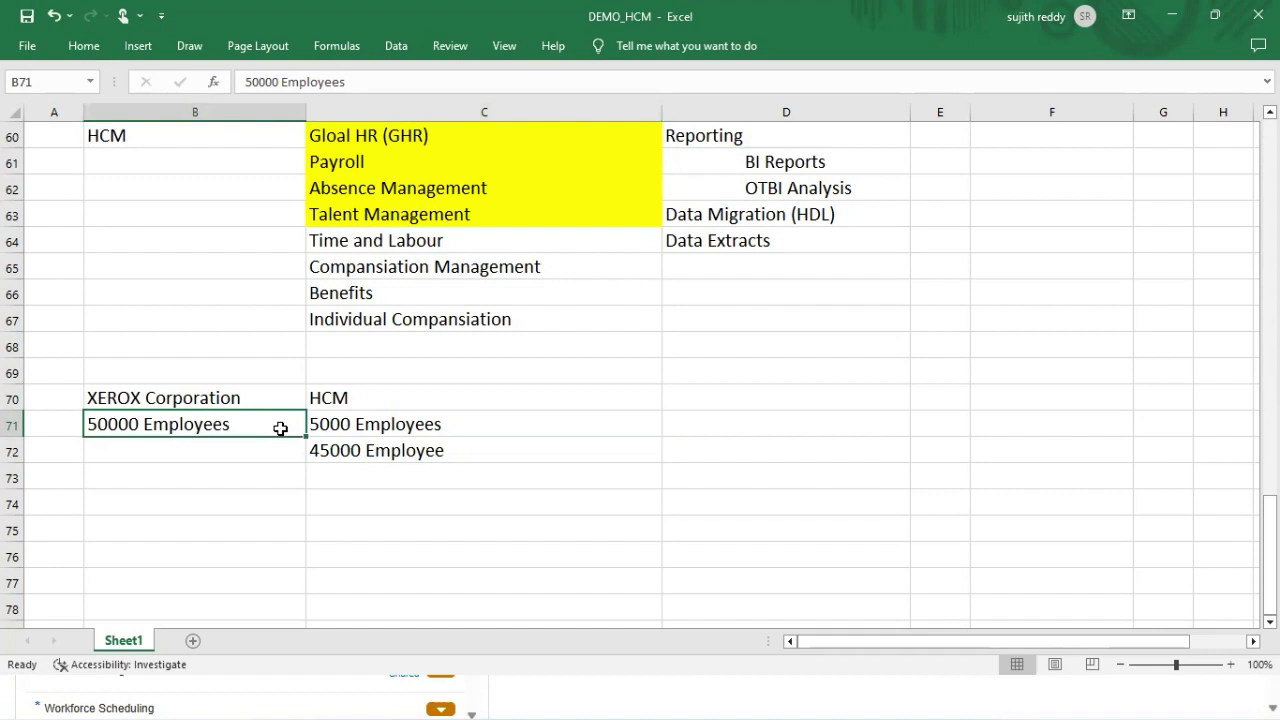
pyautogui.click(332, 423)
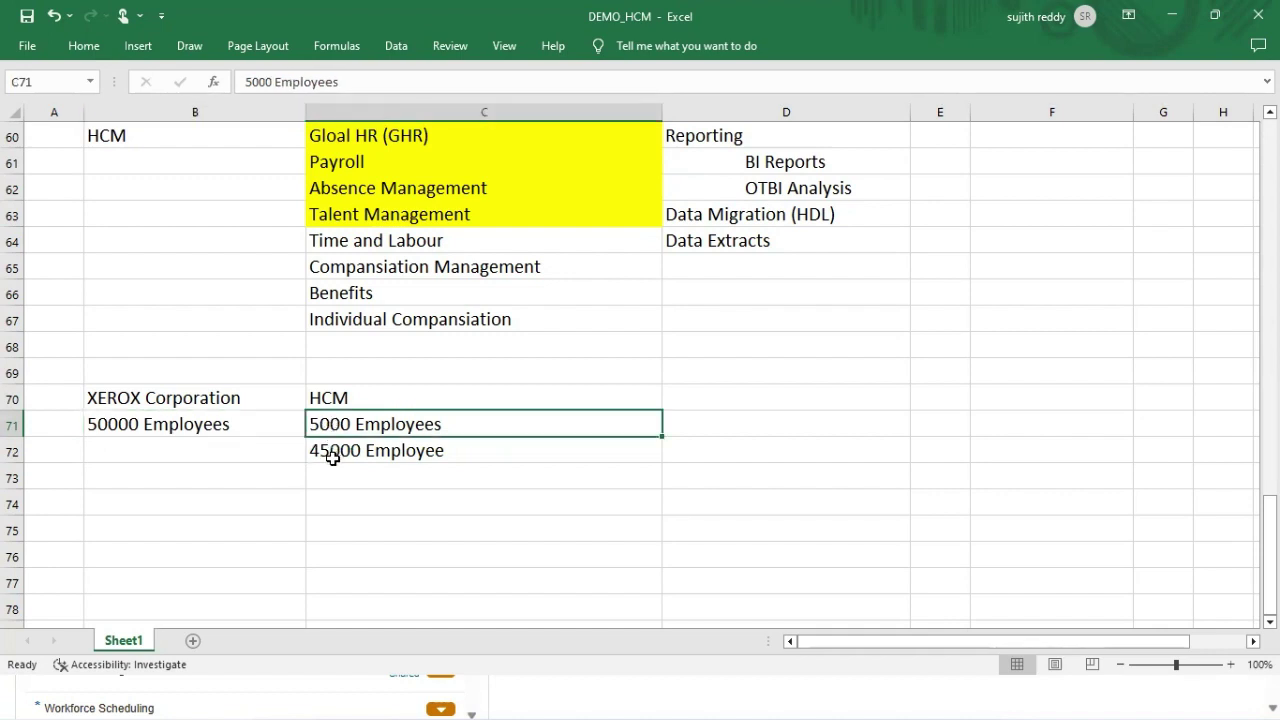
pyautogui.click(336, 459)
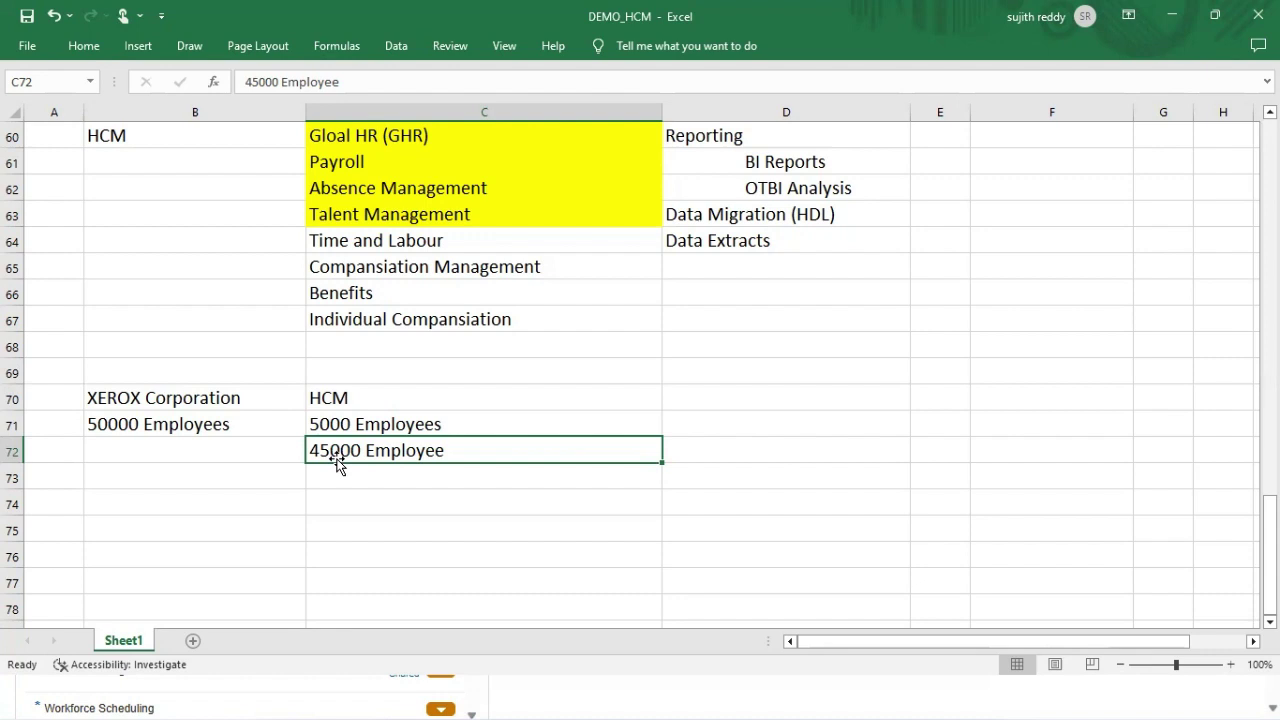
pyautogui.click(236, 425)
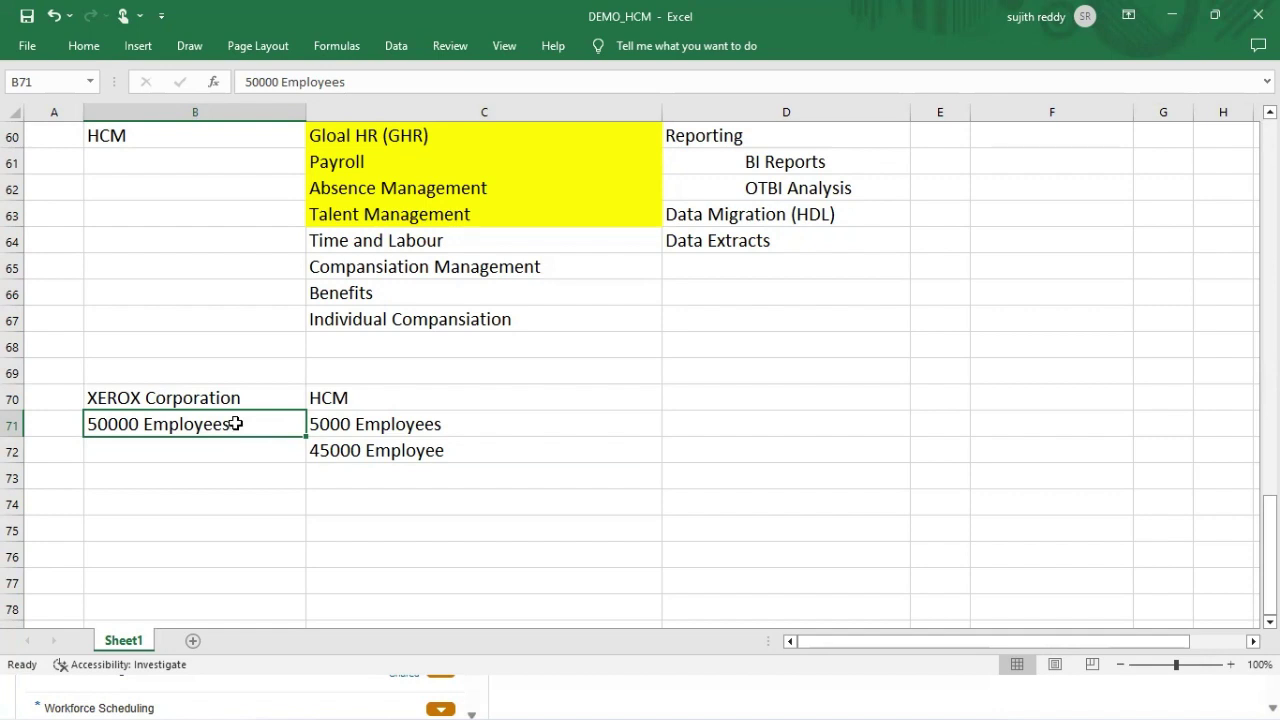
pyautogui.click(460, 450)
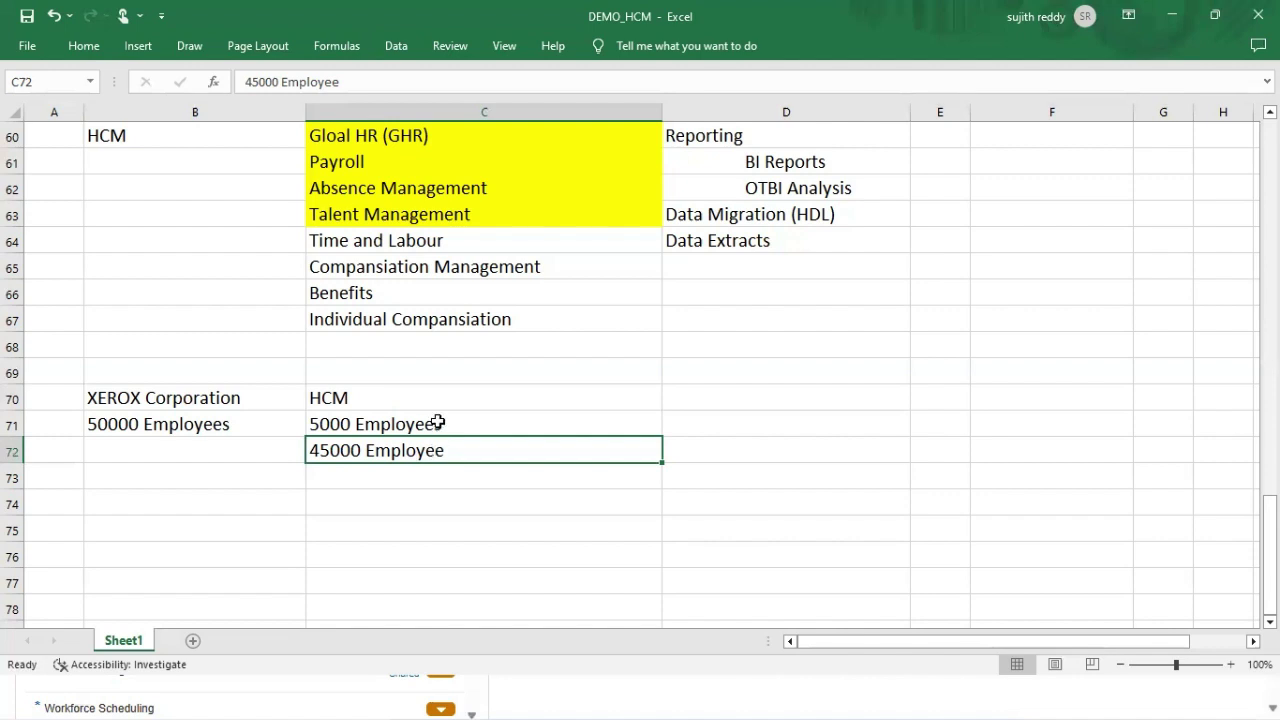
pyautogui.click(437, 423)
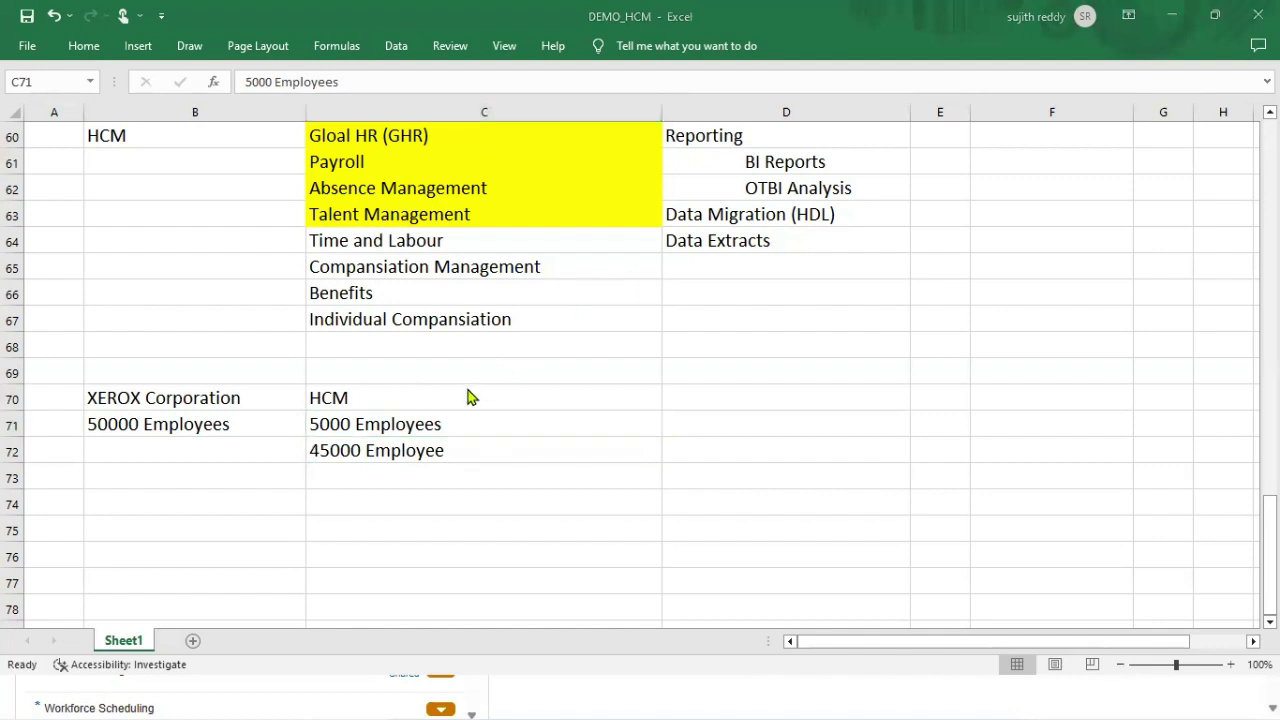
pyautogui.click(385, 397)
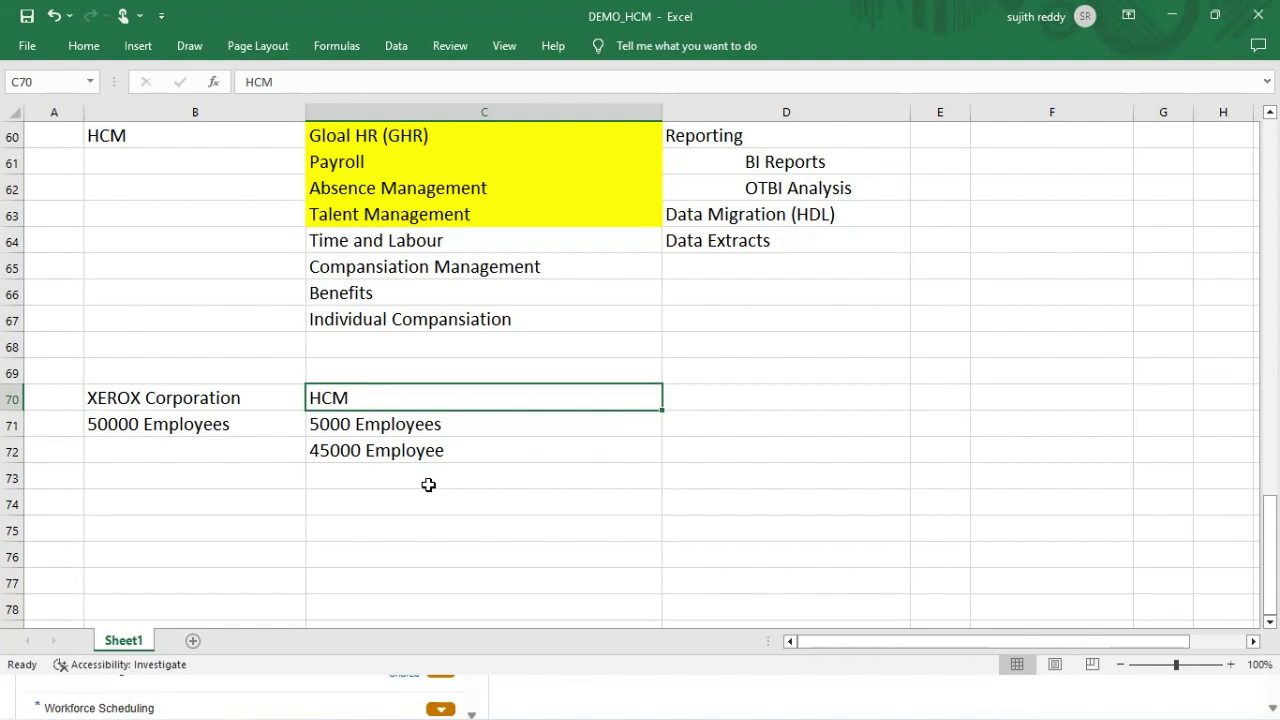
# Switch to the Vision setup page, fill the task search with Enterprise HCM, and open Manage Enterprise HCM Information under Workforce Structures
pyautogui.click(574, 697)
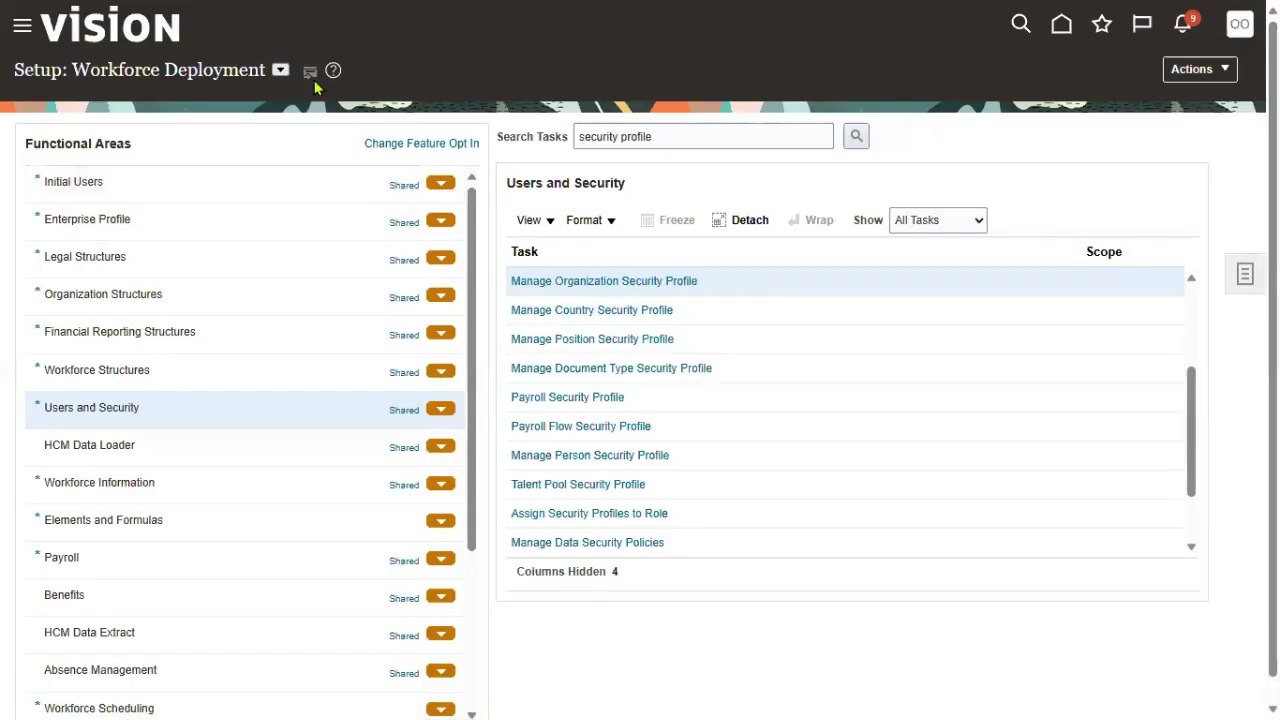
pyautogui.click(642, 136)
pyautogui.hotkey('ctrl', 'a')
pyautogui.write('E')
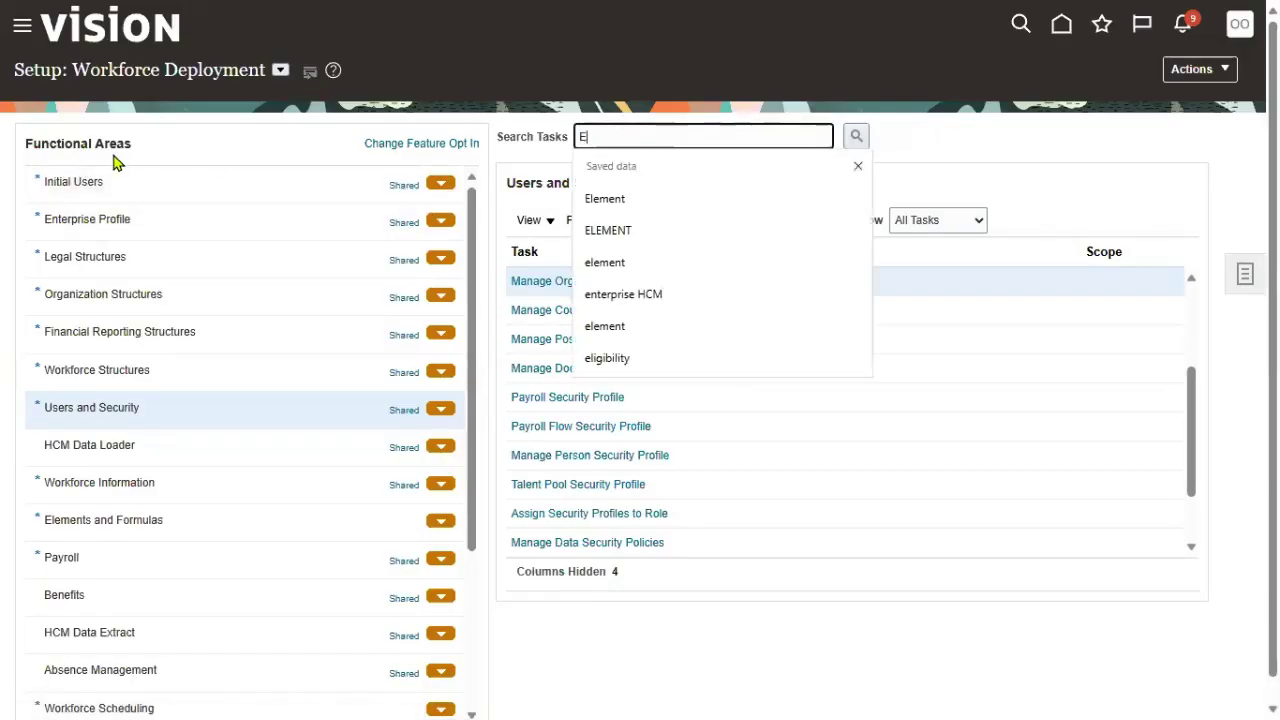
pyautogui.write('nterprise HCM')
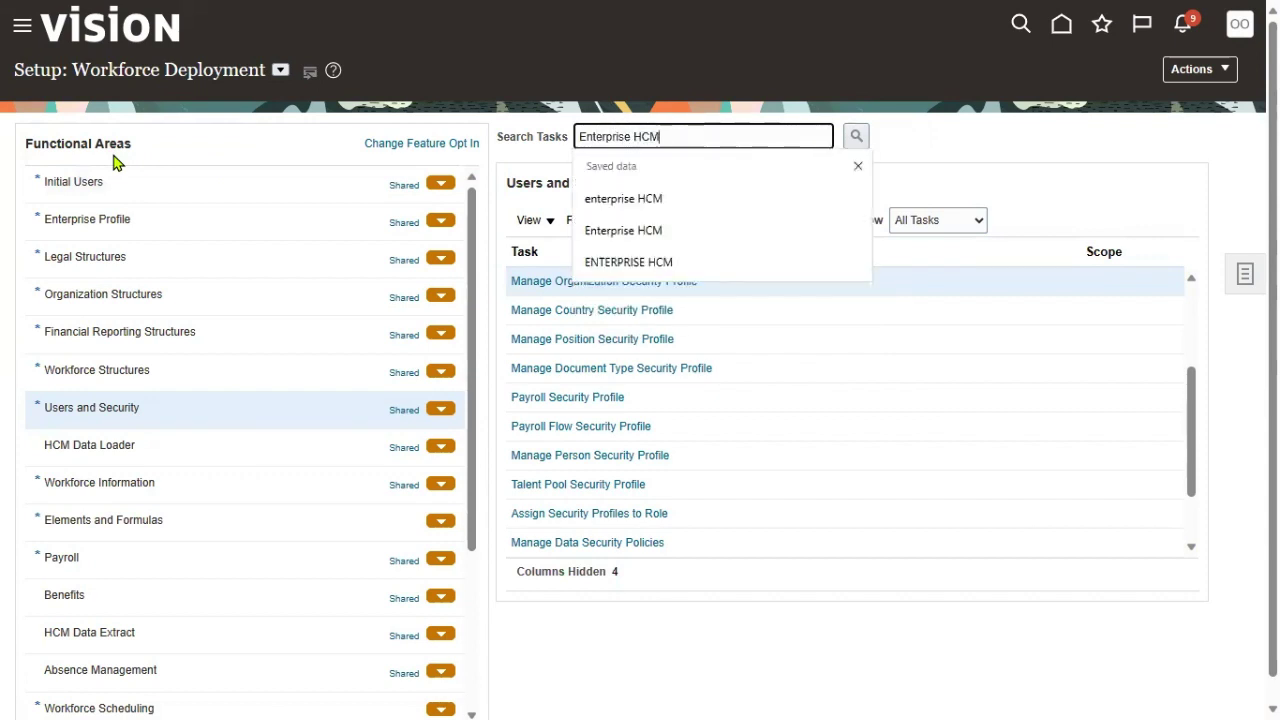
pyautogui.click(170, 370)
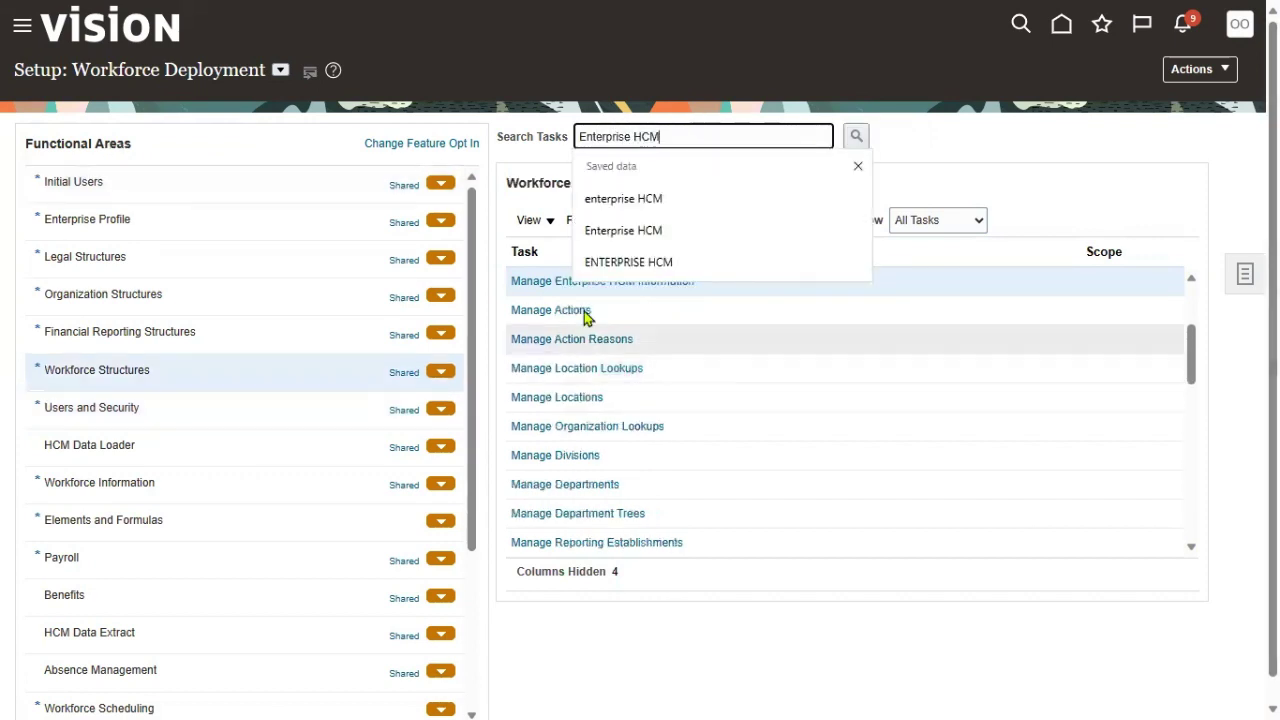
pyautogui.click(549, 286)
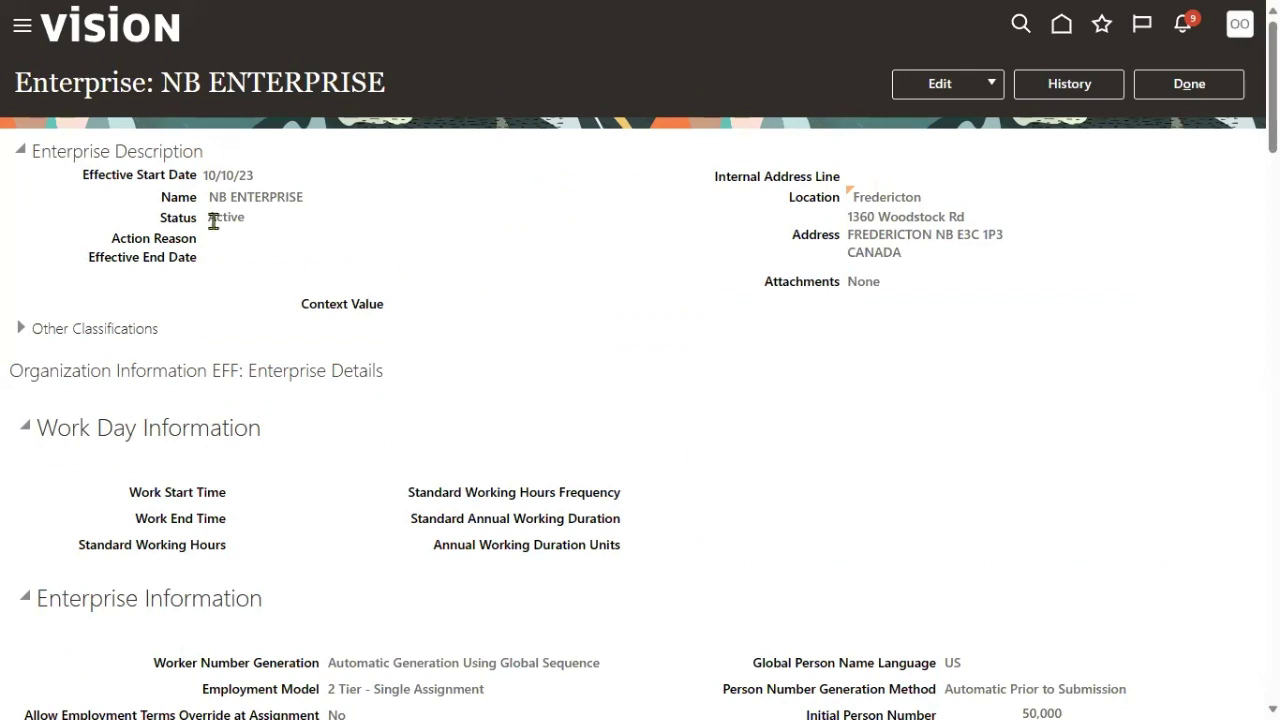
# Examine the enterprise's name and its User Account Creation setting under User and Role Provisioning Information, and return to the DEMO_HCM workbook in Excel
pyautogui.moveTo(209, 196); pyautogui.dragTo(316, 197)
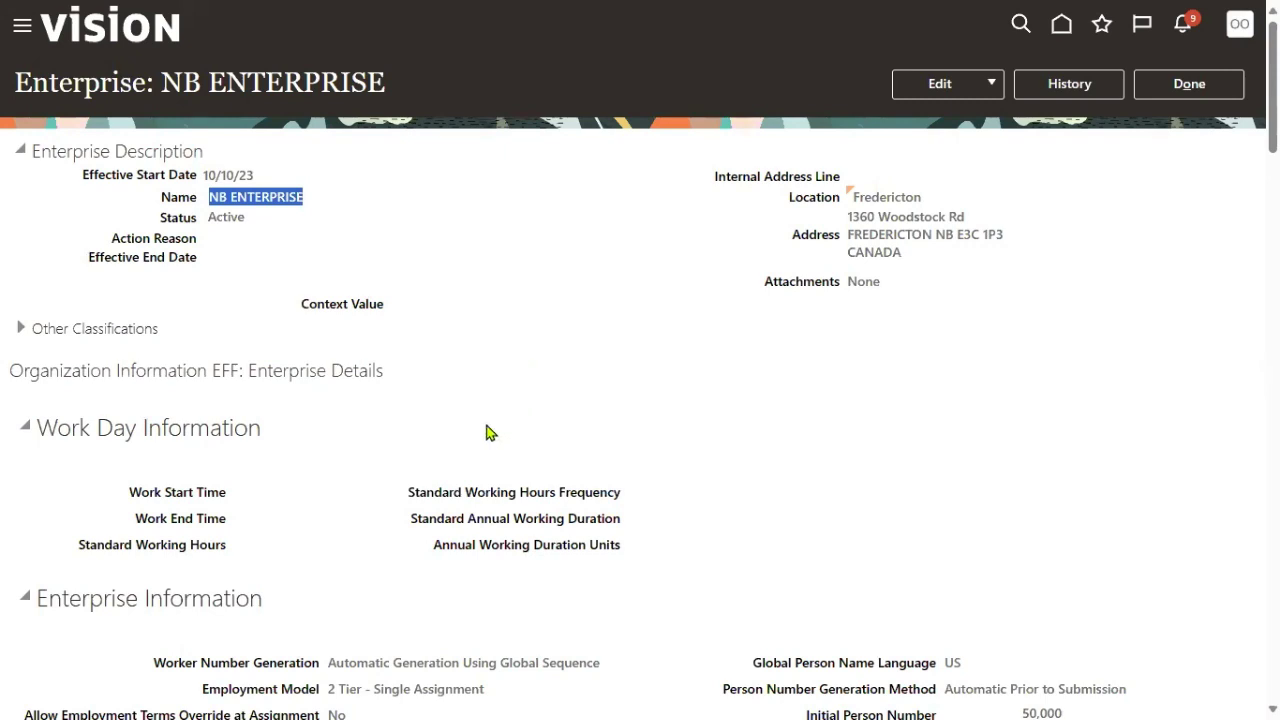
pyautogui.scroll(-5, 490, 432)
pyautogui.scroll(-3, 483, 432)
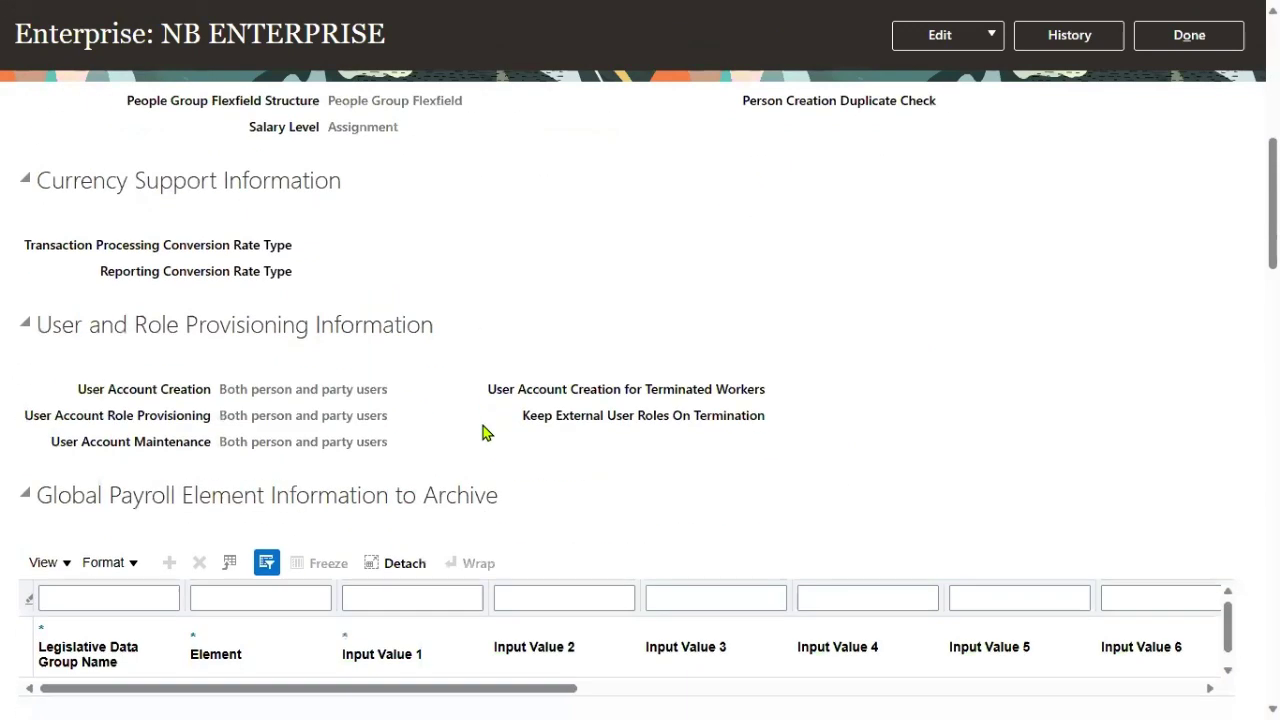
pyautogui.moveTo(71, 386); pyautogui.dragTo(92, 390)
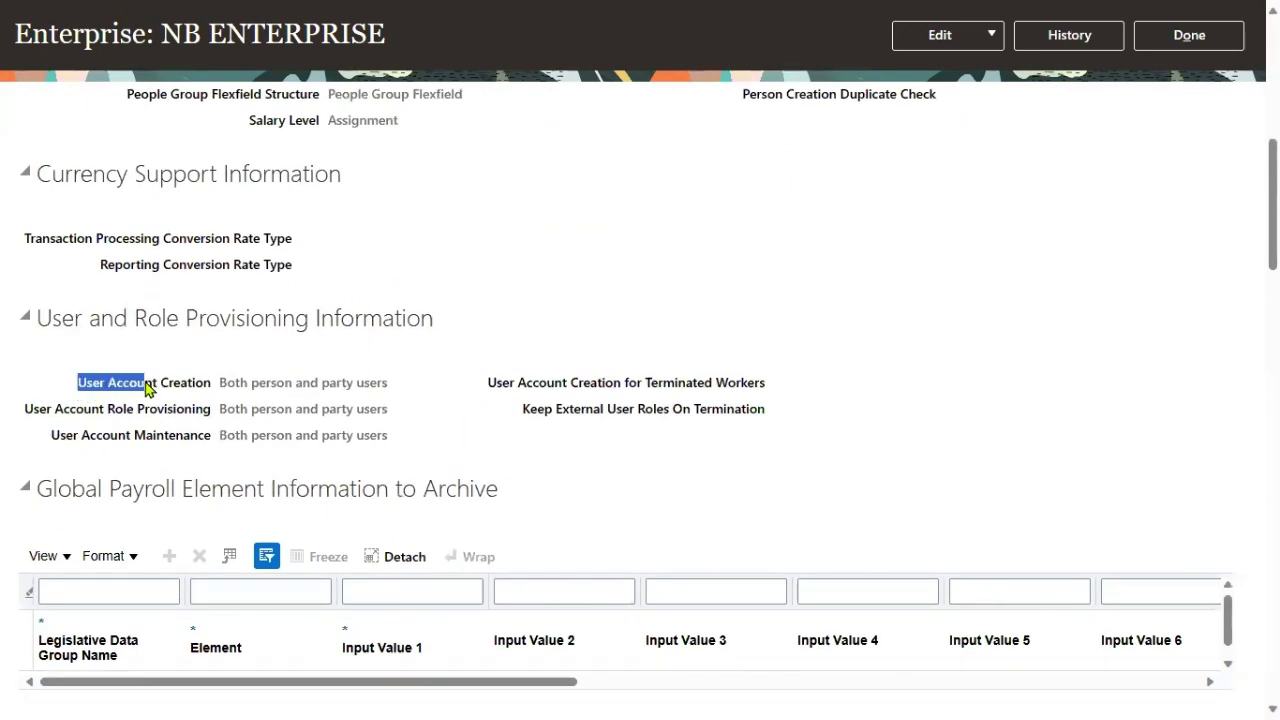
pyautogui.moveTo(147, 388); pyautogui.dragTo(396, 388)
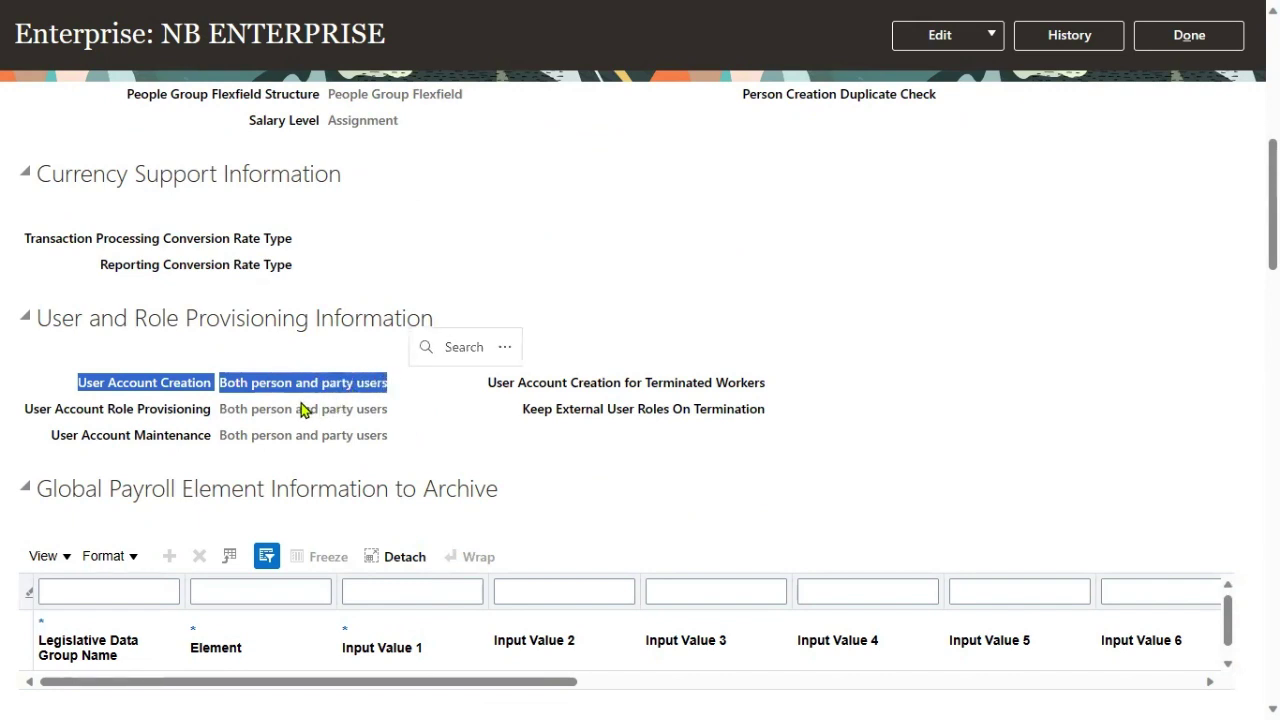
pyautogui.click(277, 376)
pyautogui.moveTo(253, 378); pyautogui.dragTo(398, 399)
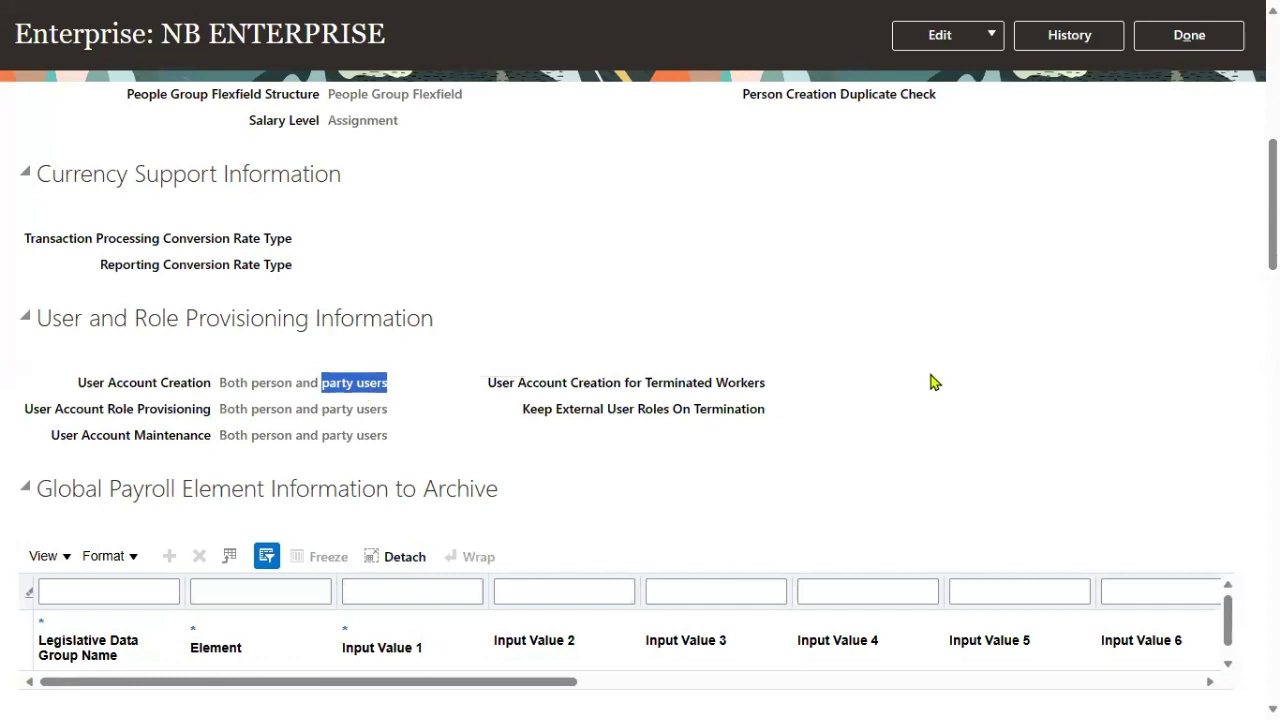
pyautogui.hotkey('alt', 'Tab')
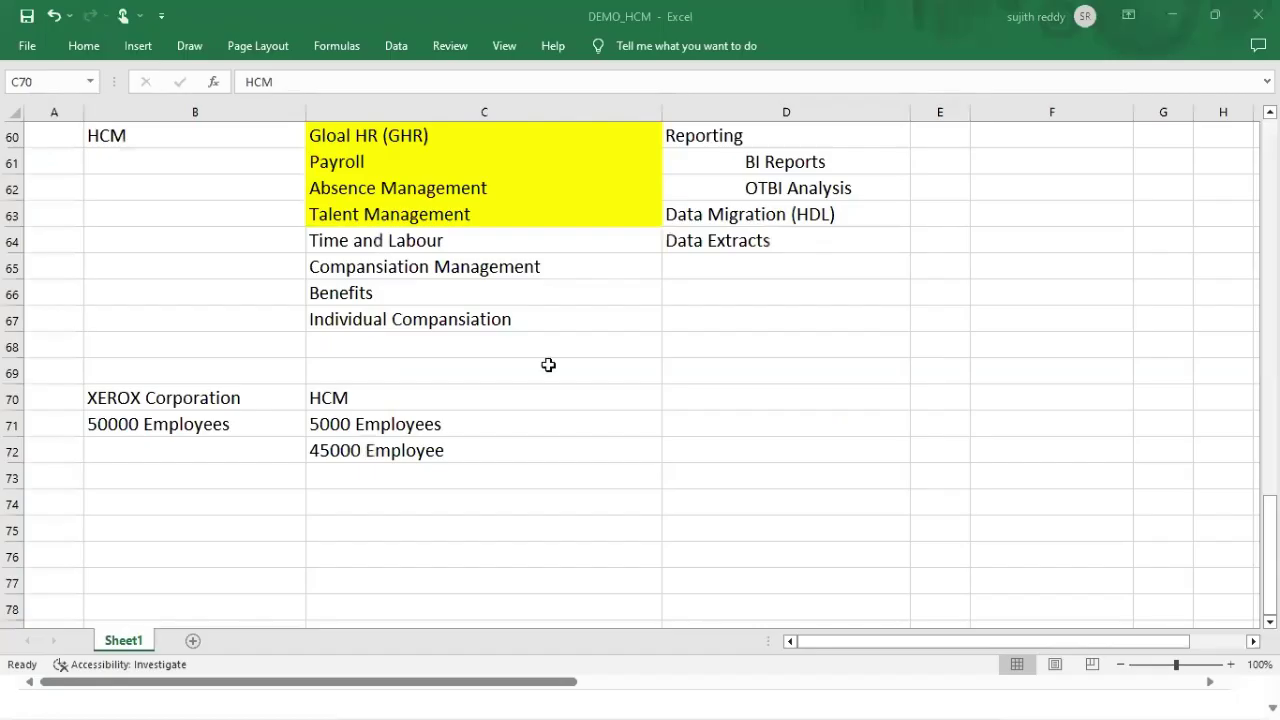
# Review the two employee groups under HCM against XEROX Corporation, along with the Data Migration (HDL) entry
pyautogui.click(445, 400)
pyautogui.click(436, 425)
pyautogui.click(441, 456)
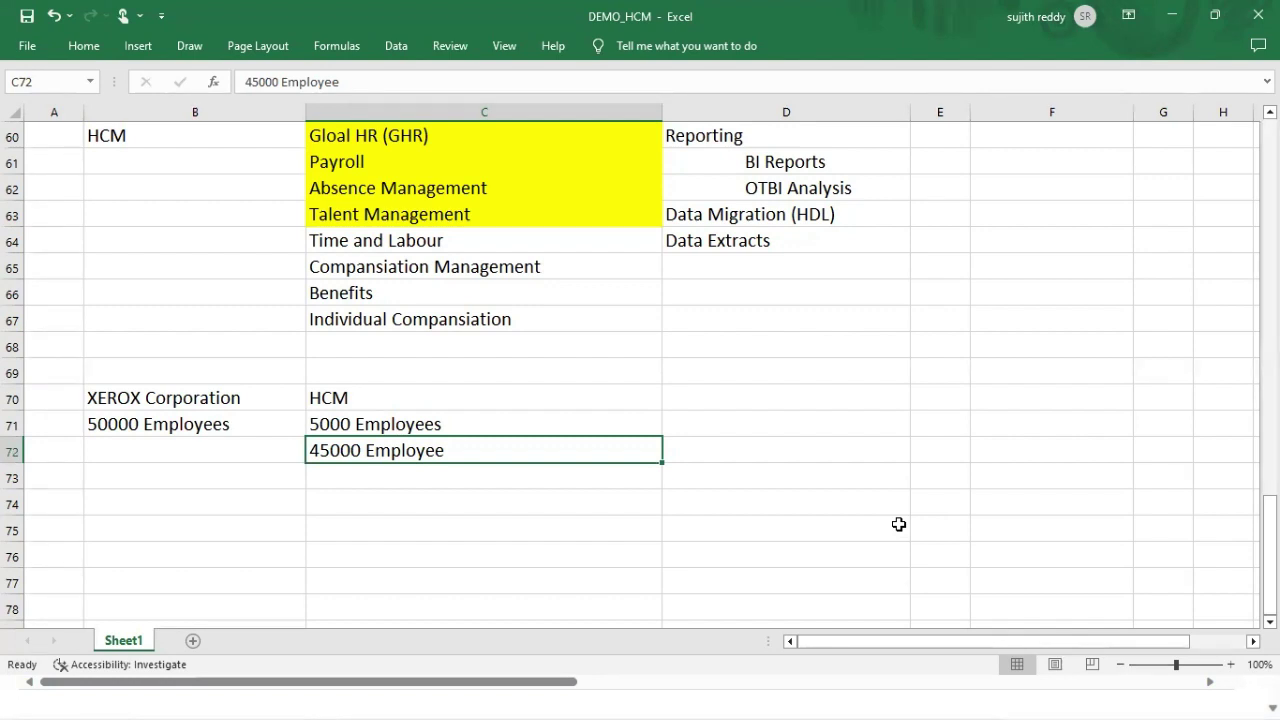
pyautogui.click(226, 396)
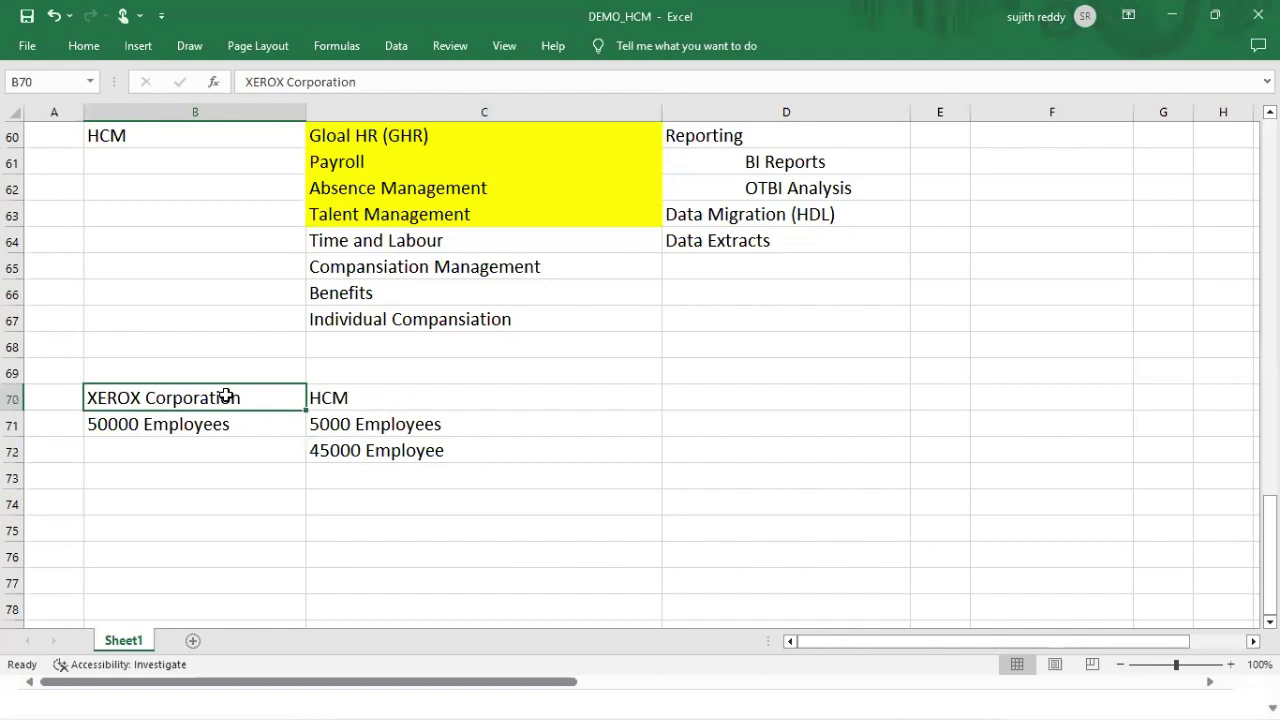
pyautogui.click(381, 455)
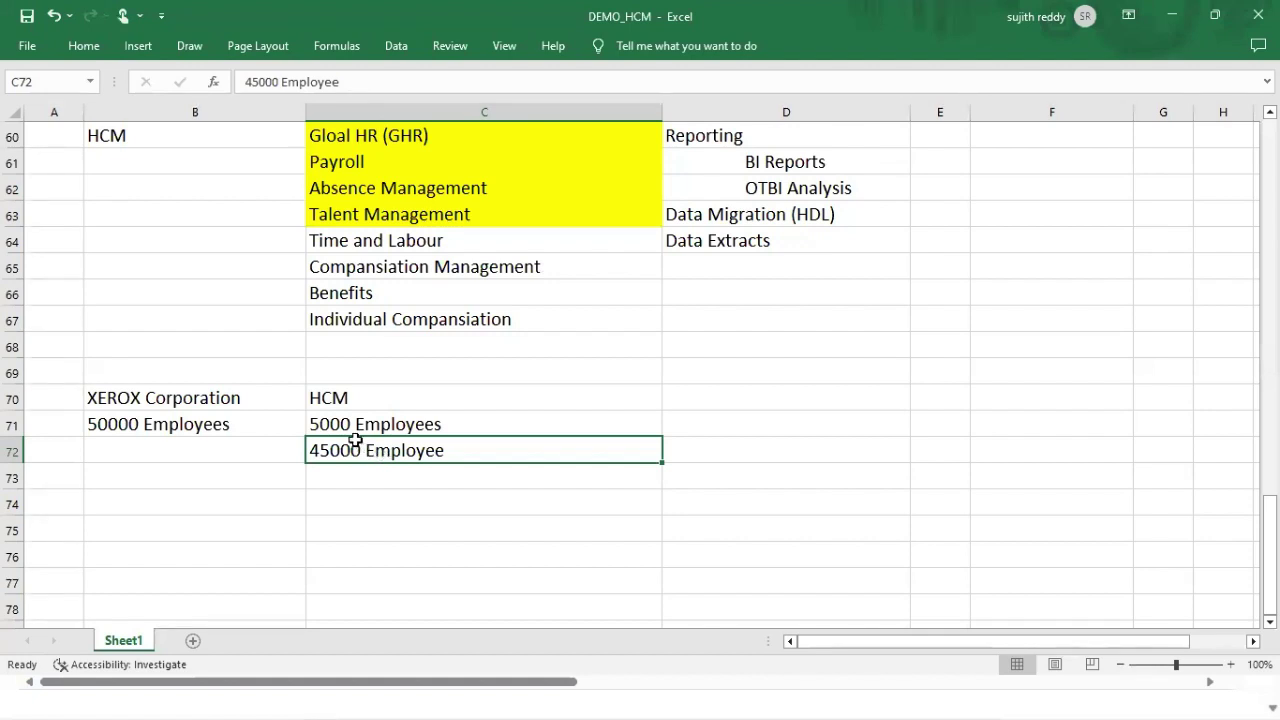
pyautogui.moveTo(354, 421)
pyautogui.mouseDown()
pyautogui.moveTo(357, 447)
pyautogui.moveTo(358, 430)
pyautogui.mouseUp()
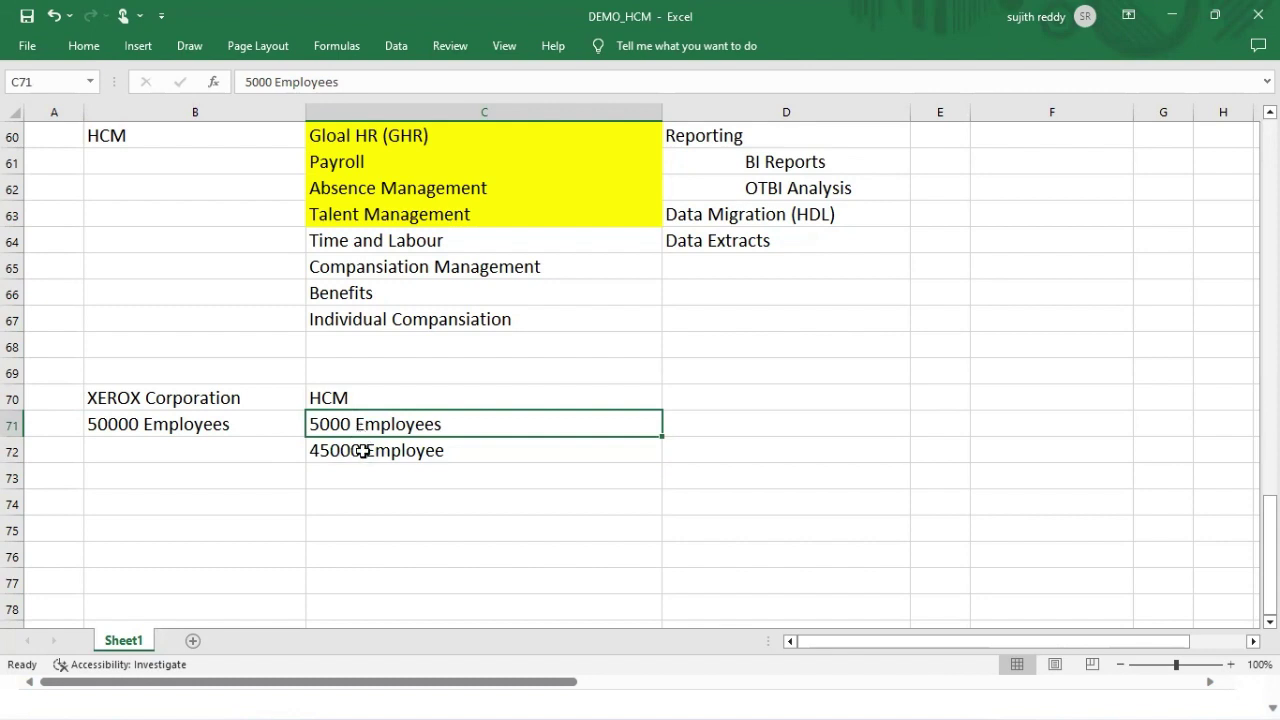
pyautogui.click(362, 451)
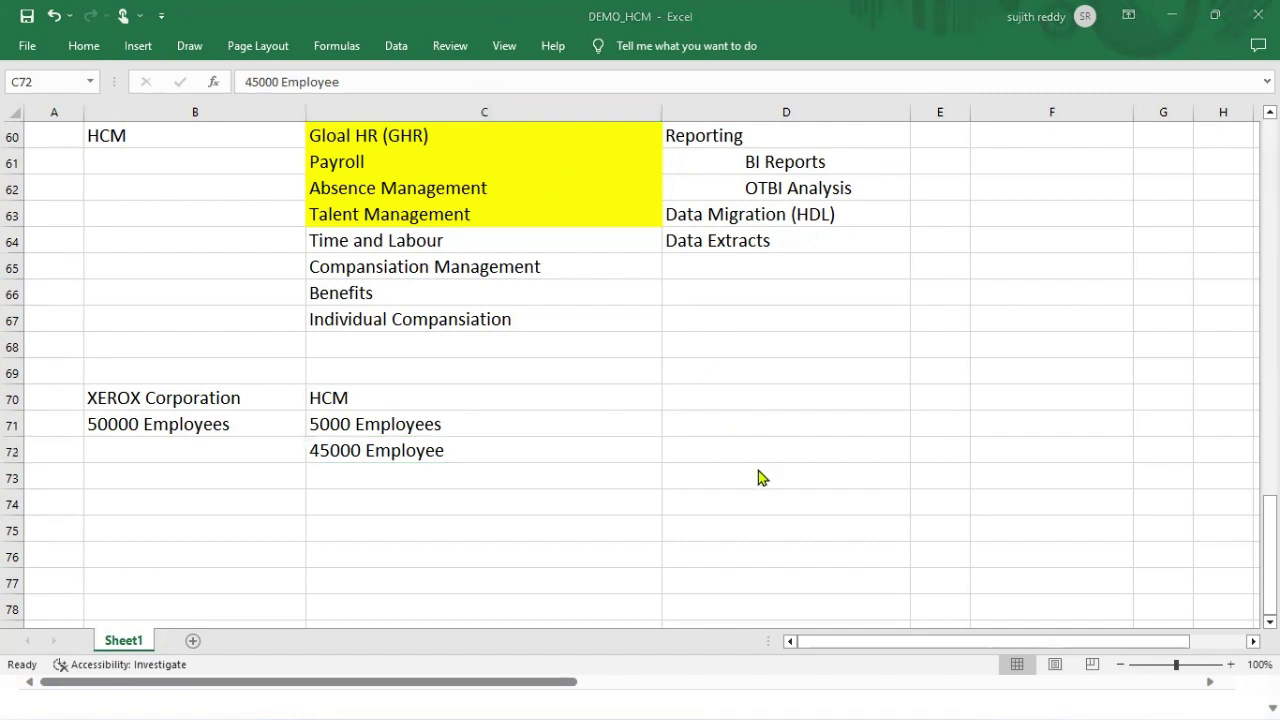
pyautogui.click(839, 389)
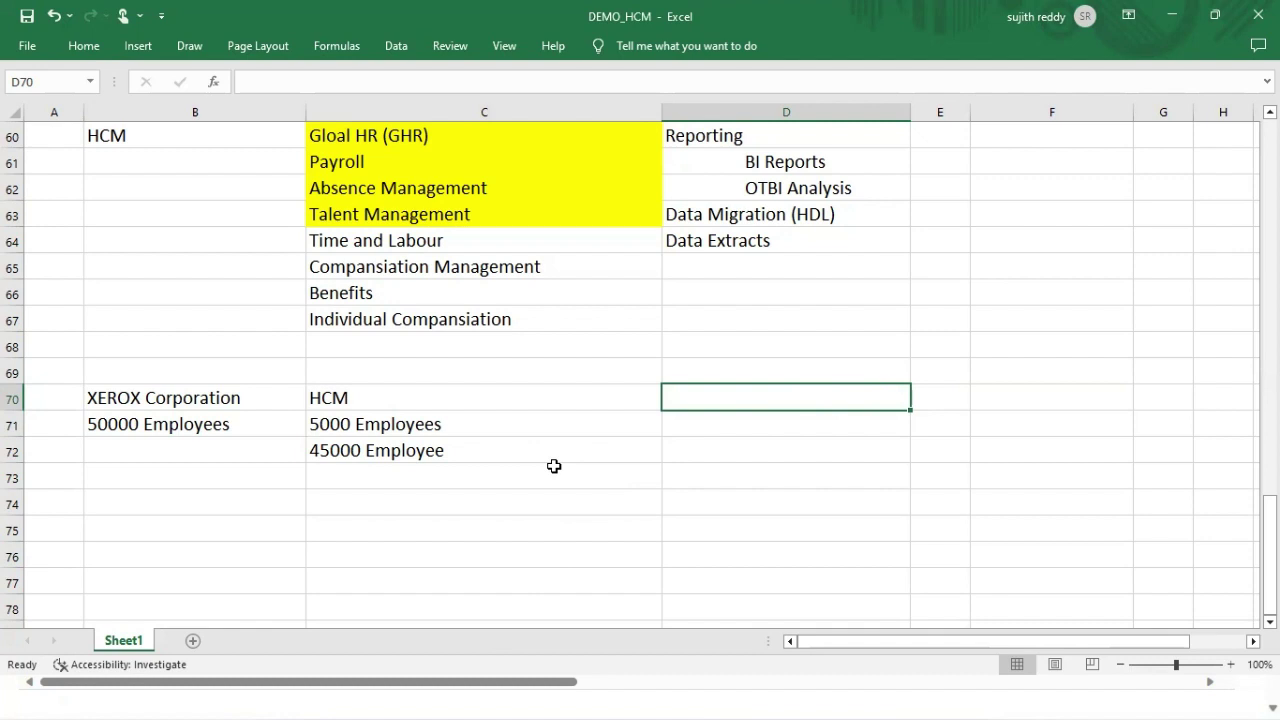
pyautogui.click(764, 220)
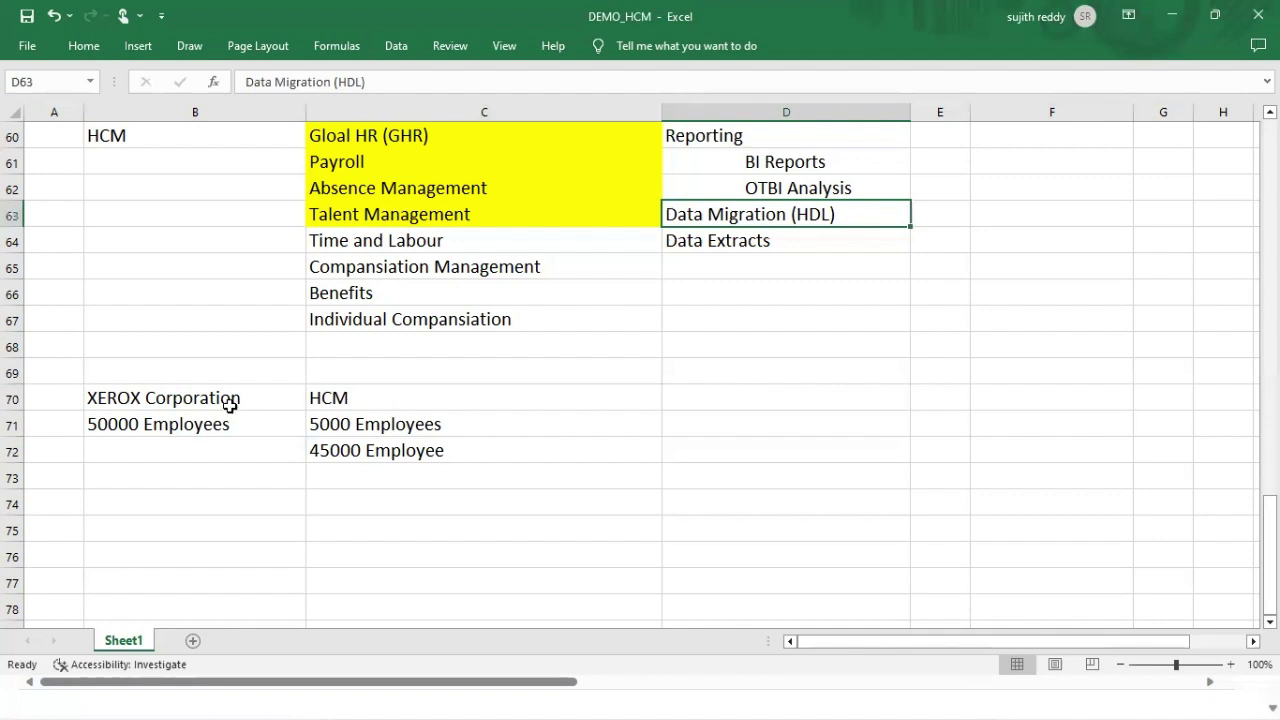
pyautogui.click(262, 398)
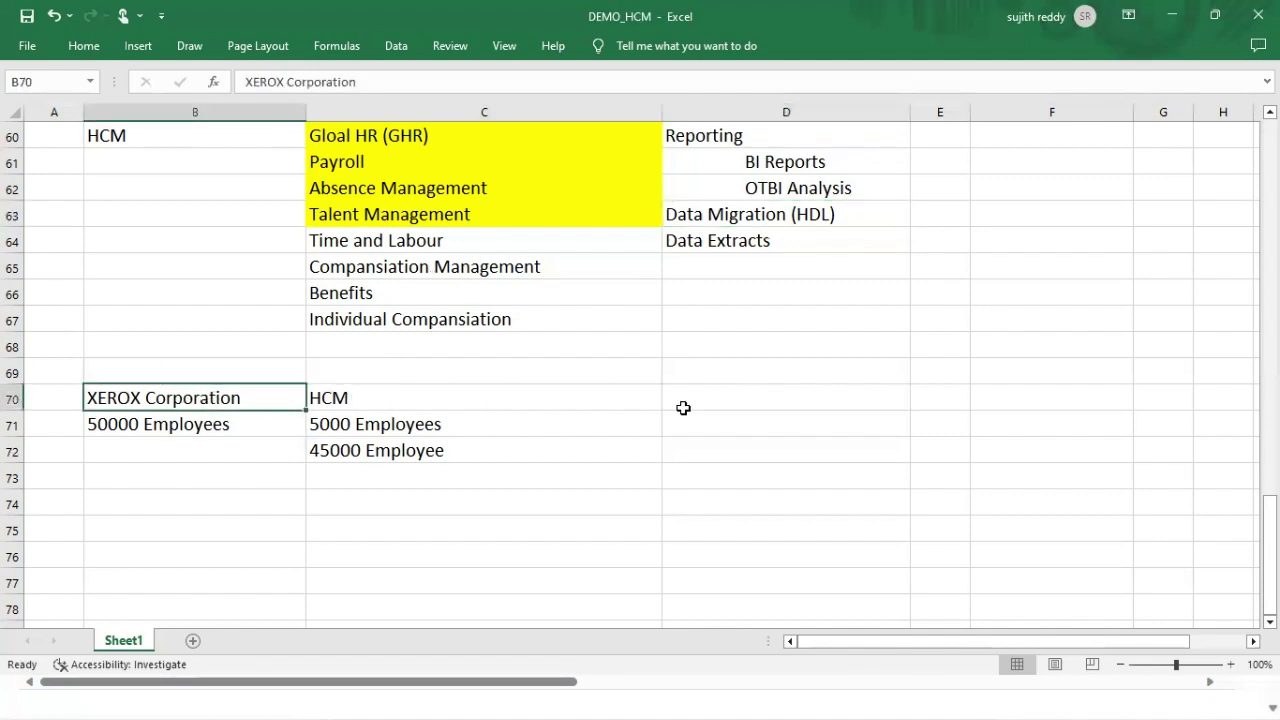
# Enter 2024 - HCM in cell D70, beside the HCM heading of the XEROX Corporation example
pyautogui.click(718, 400)
pyautogui.write('2024 -')
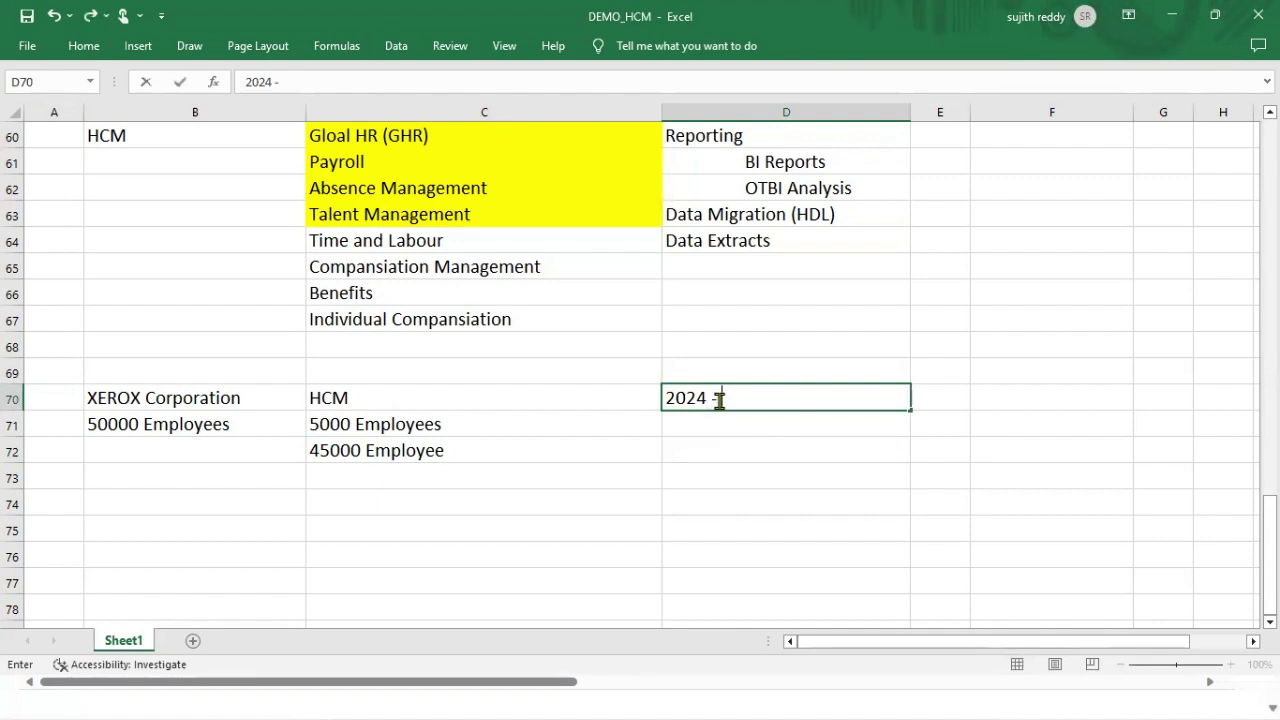
pyautogui.write('HCM')
pyautogui.press('Return')
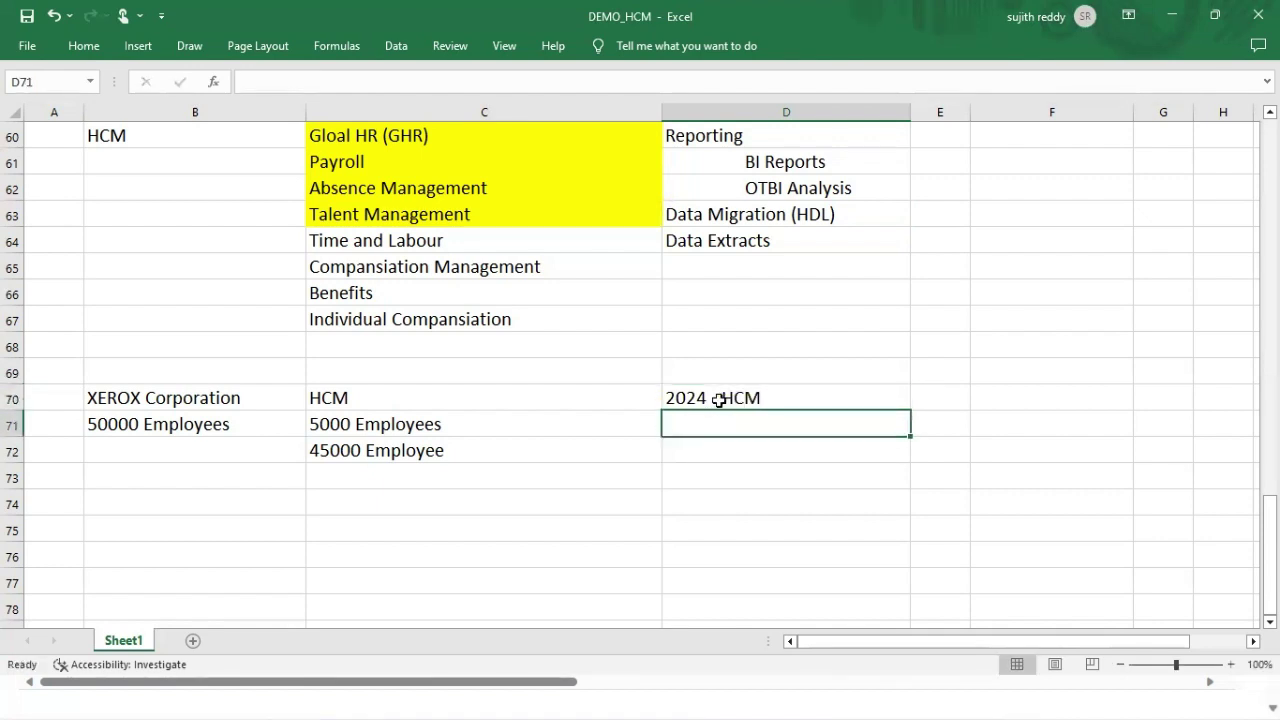
# Enter .net / SQL server - 50000 in cell D71, below the 2024 - HCM heading
pyautogui.write('.net ')
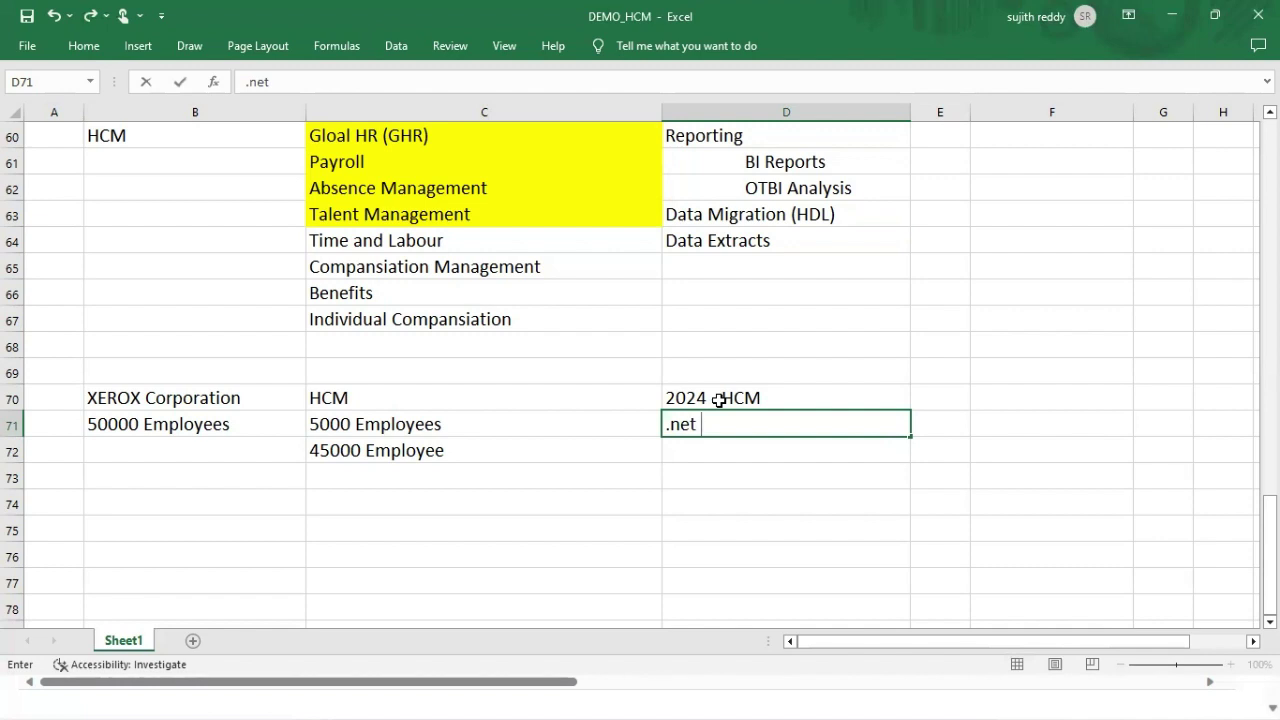
pyautogui.write('/ ')
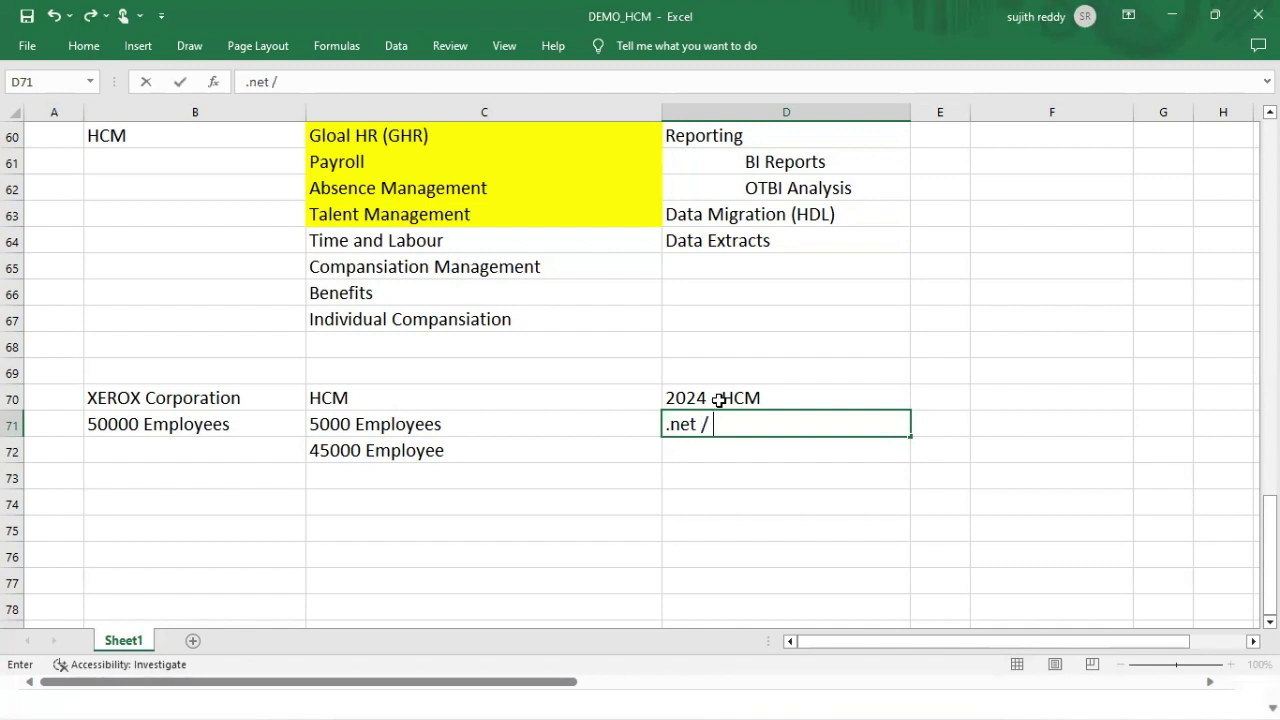
pyautogui.write('server')
pyautogui.press('BackSpace')
pyautogui.press('BackSpace')
pyautogui.press('BackSpace')
pyautogui.press('BackSpace')
pyautogui.press('BackSpace')
pyautogui.press('BackSpace')
pyautogui.write('SQL server')
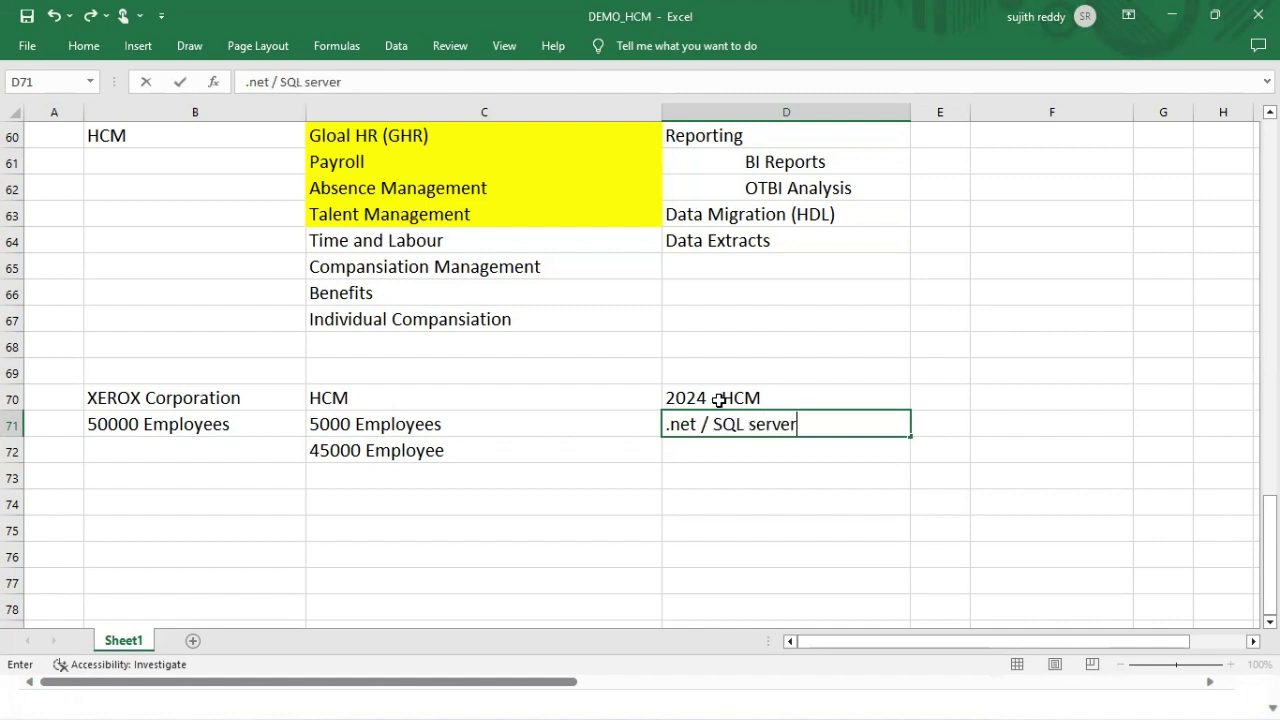
pyautogui.write(' - 50000')
pyautogui.press('Return')
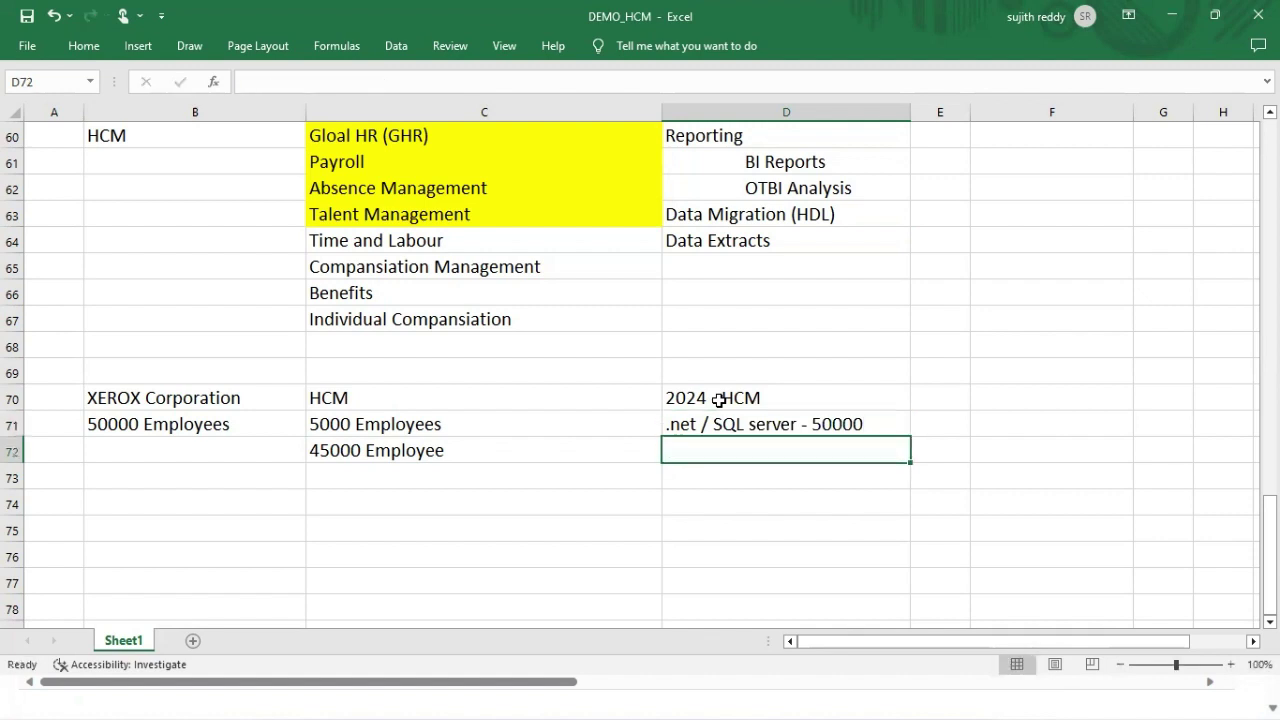
# Compare the .net / SQL server entry with the 2024 - HCM heading and the Data Migration (HDL) entry
pyautogui.click(748, 428)
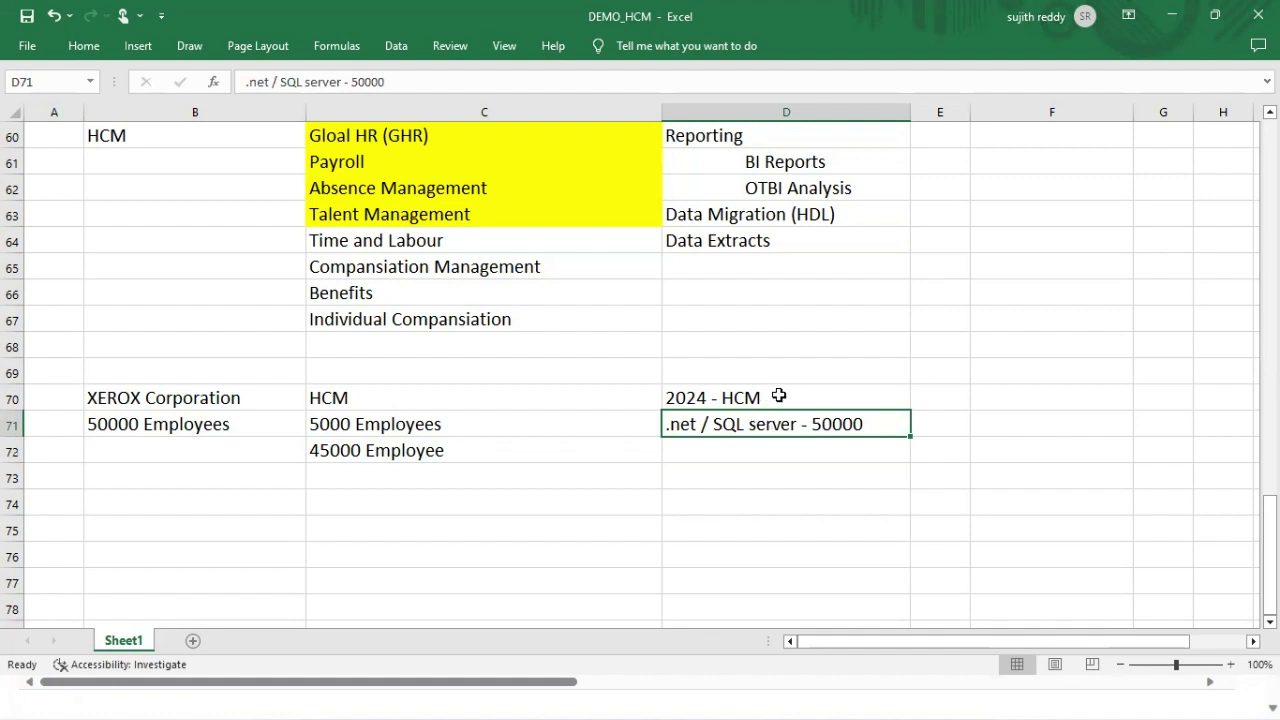
pyautogui.click(778, 394)
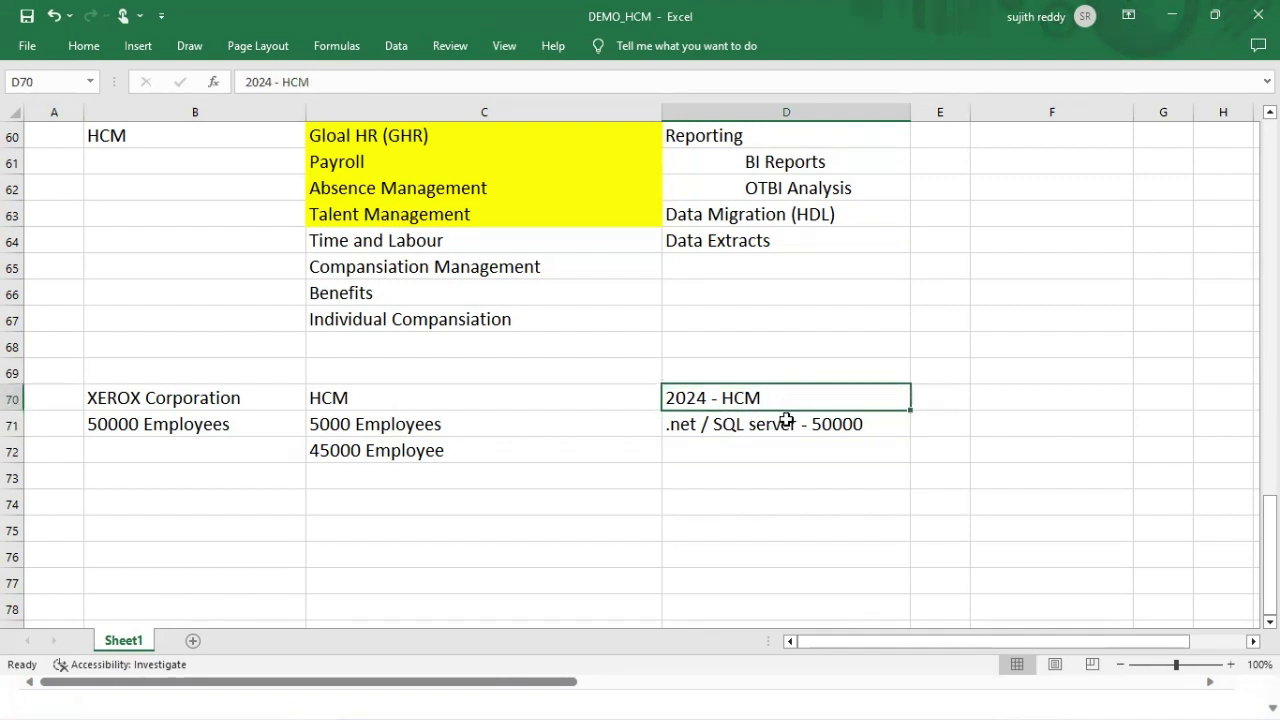
pyautogui.click(815, 215)
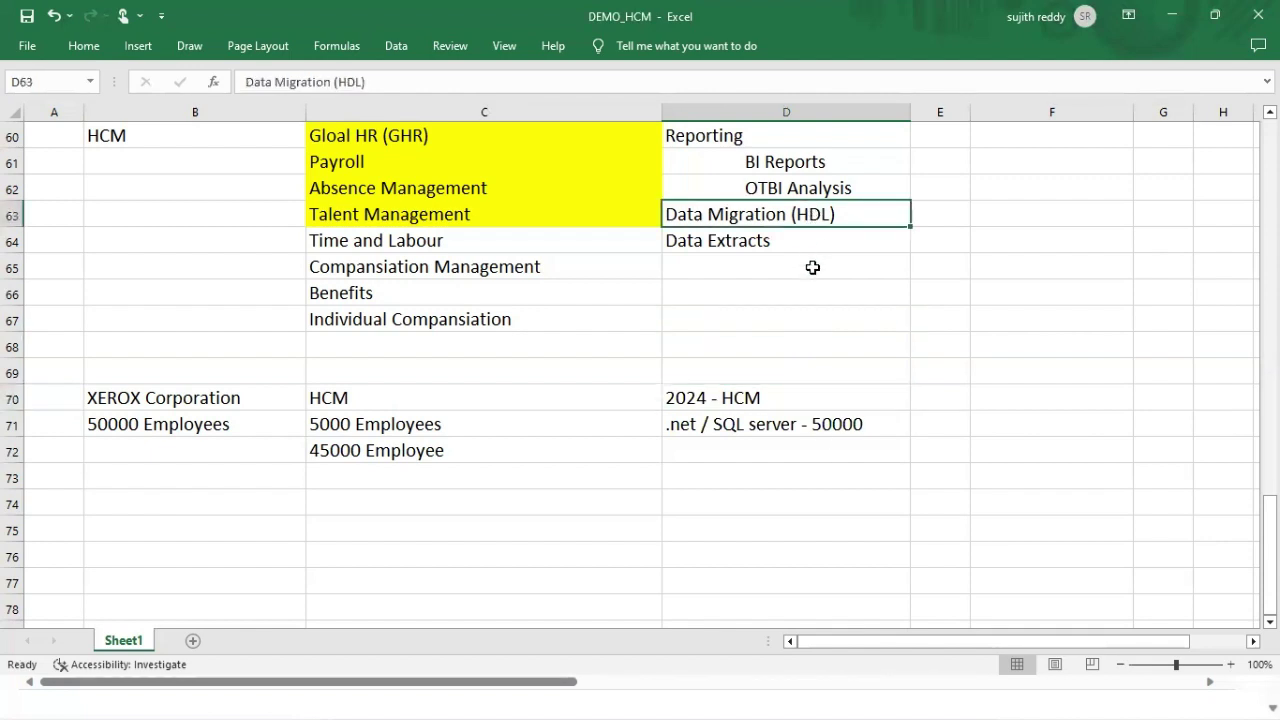
pyautogui.click(808, 422)
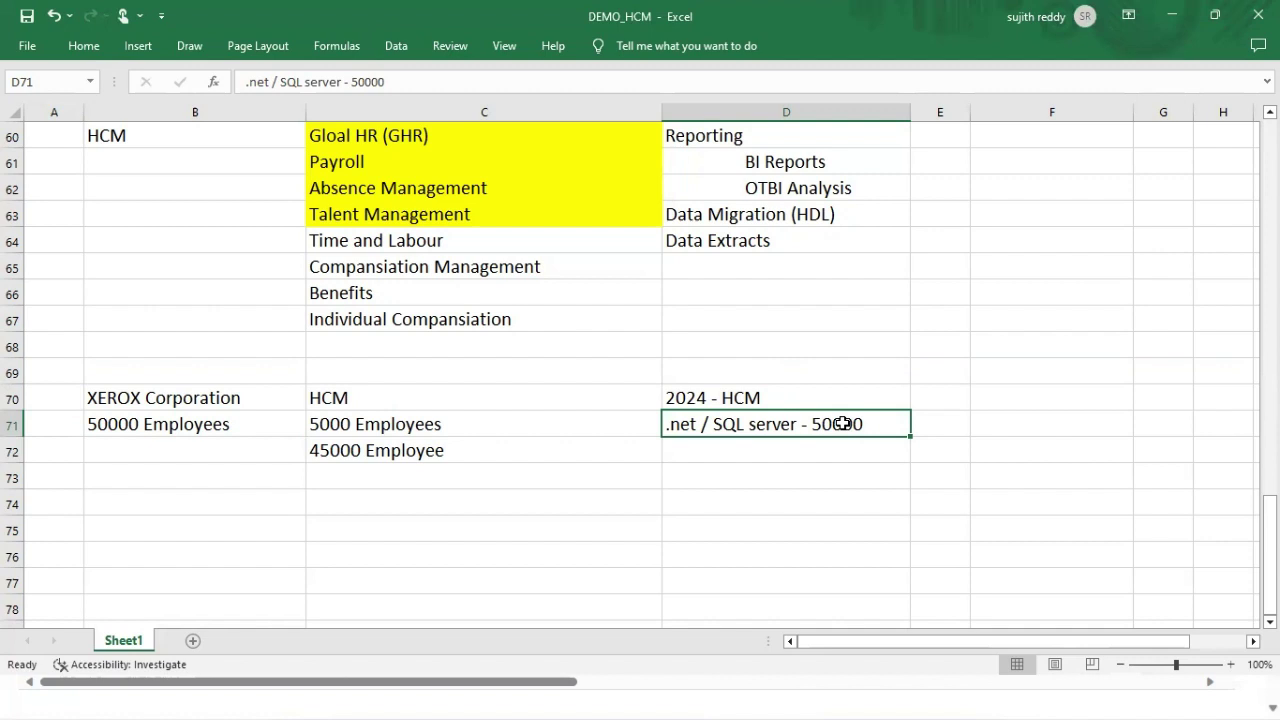
pyautogui.click(800, 397)
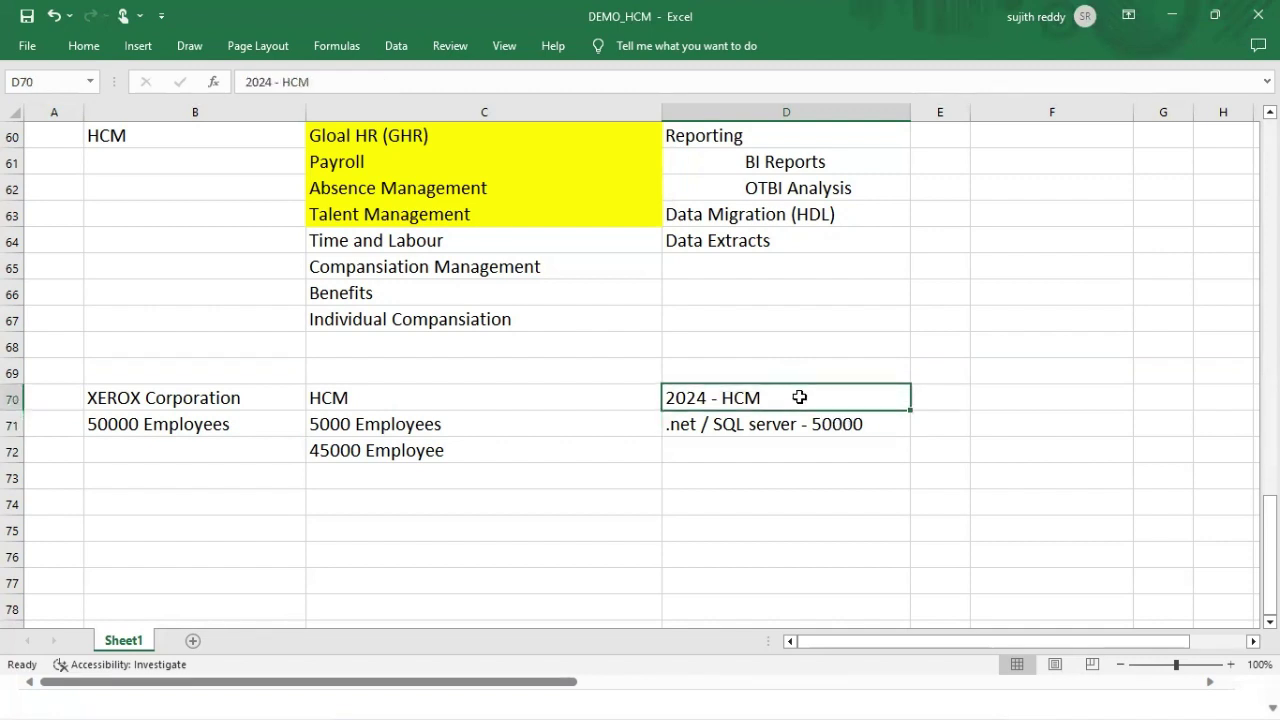